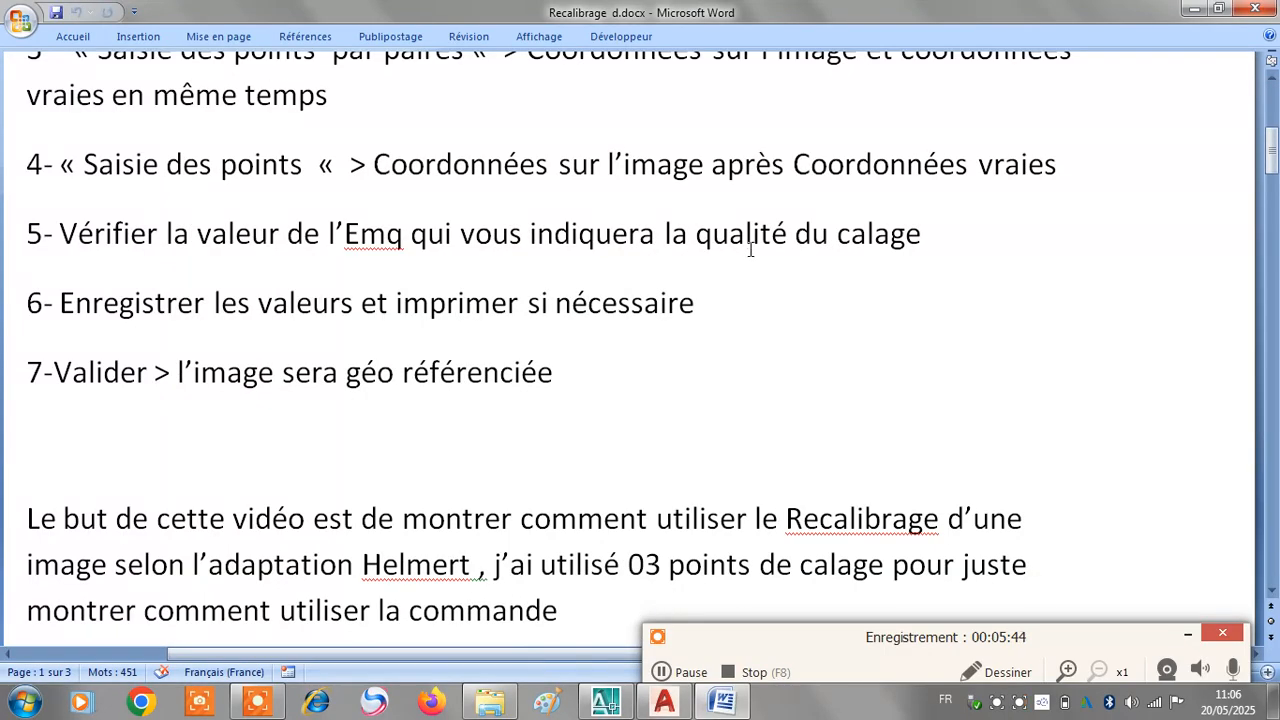
Review the recalibration instructions, then switch to the Covadis drawing and examine the scale and projection notes below the map
scroll(755, 245, down, 2)
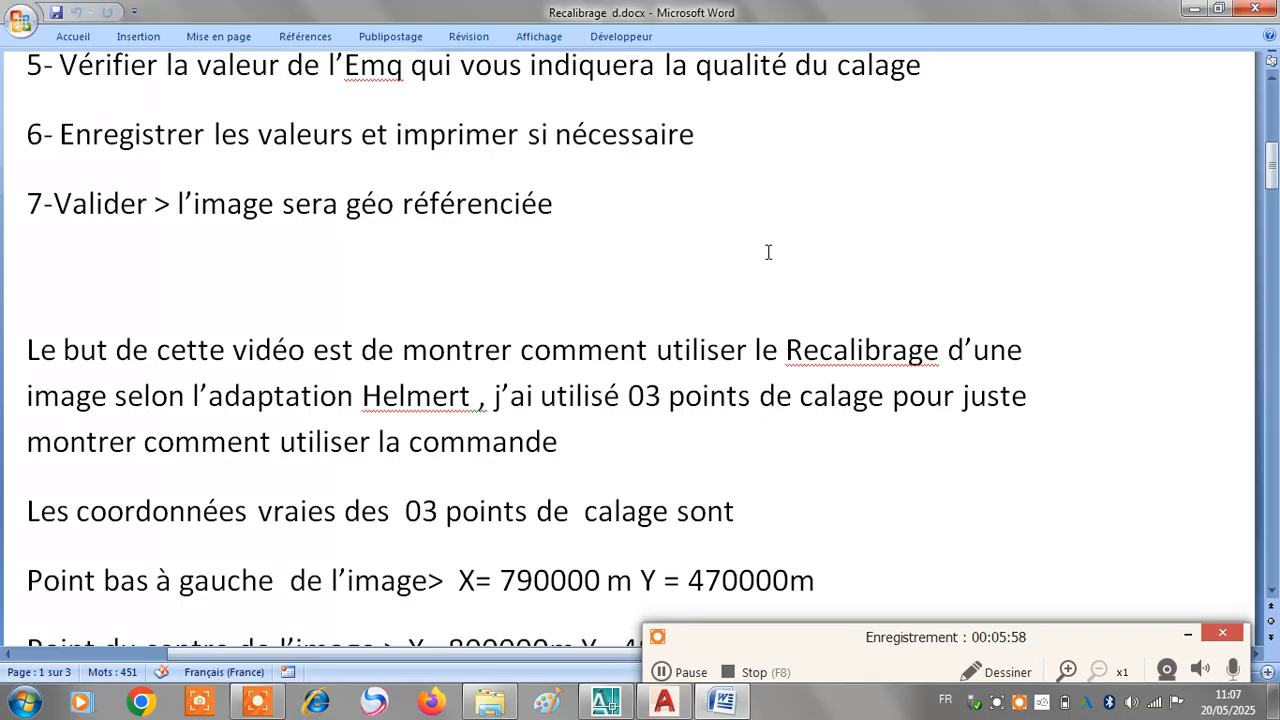
click(1197, 9)
scroll(716, 222, up, 3)
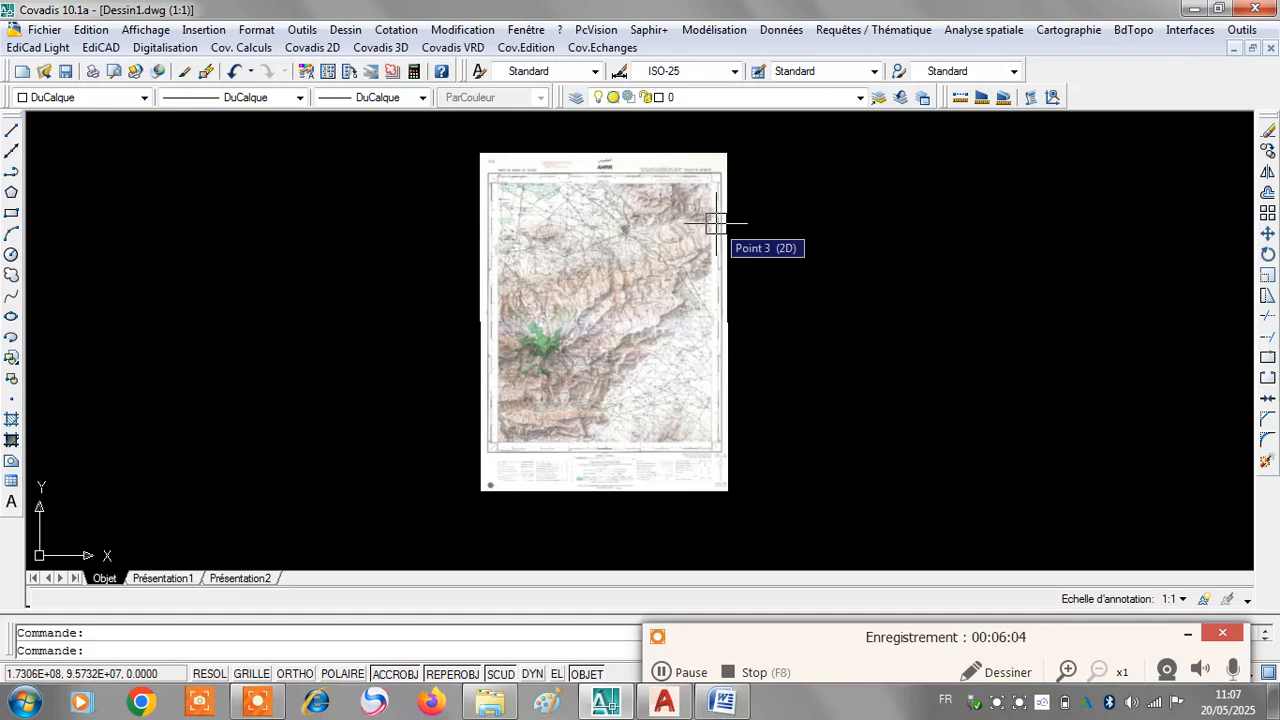
scroll(651, 457, up, 5)
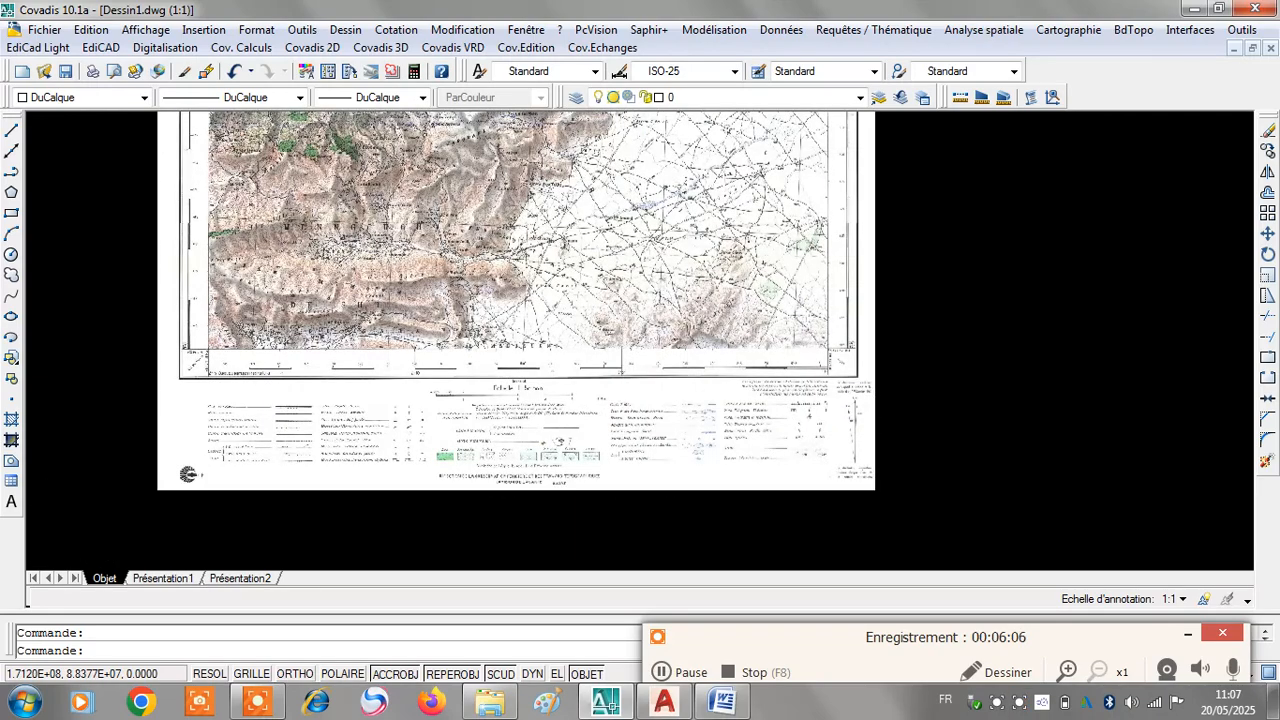
scroll(273, 371, up, 2)
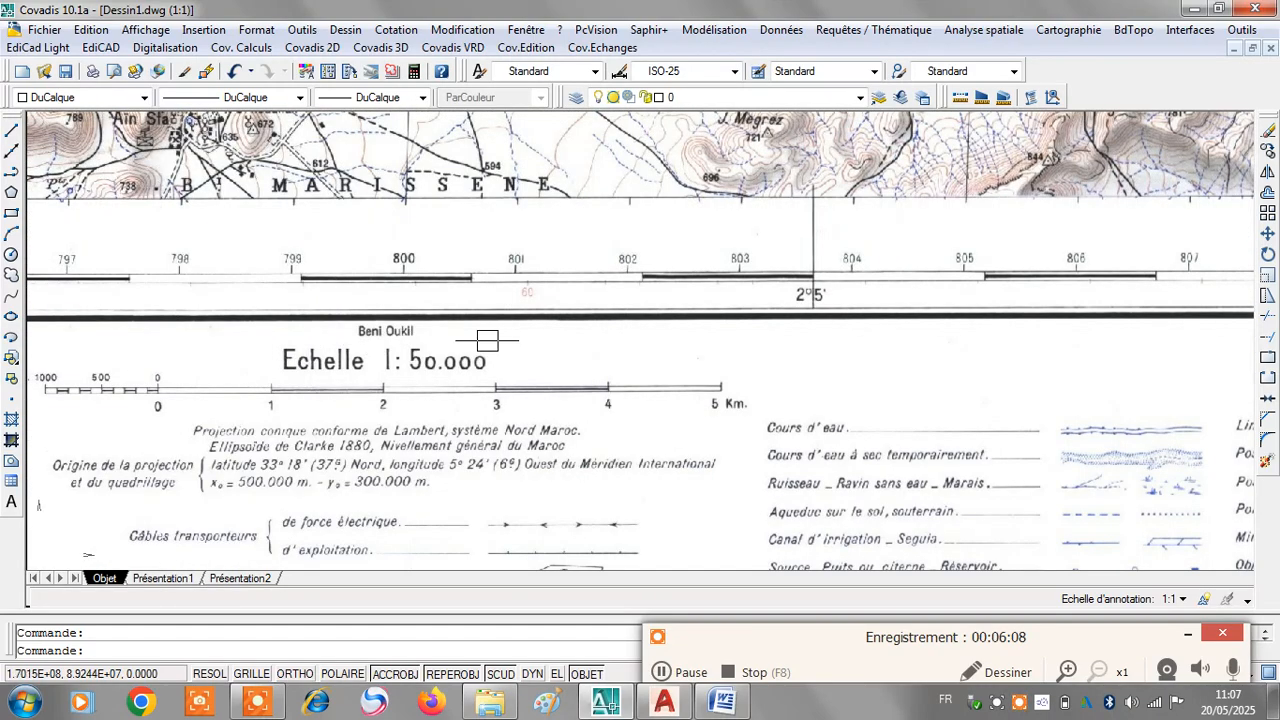
scroll(600, 321, down, 4)
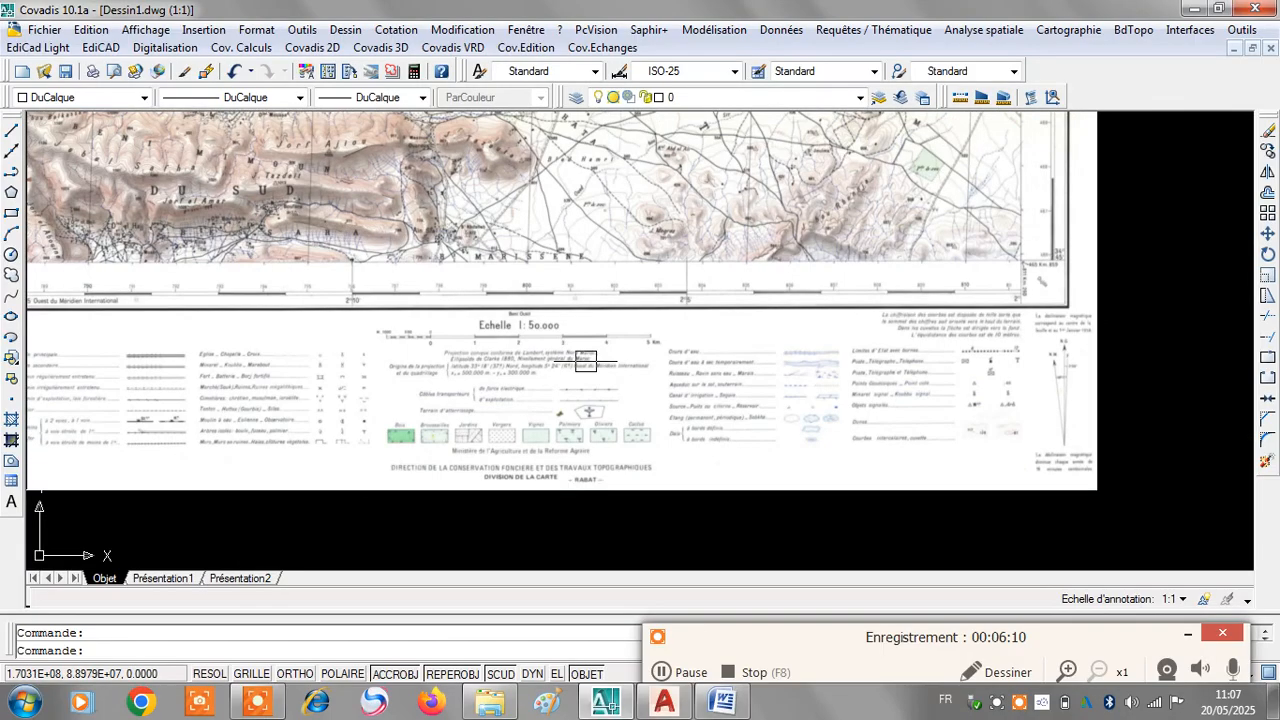
scroll(900, 352, up, 2)
scroll(860, 400, down, 7)
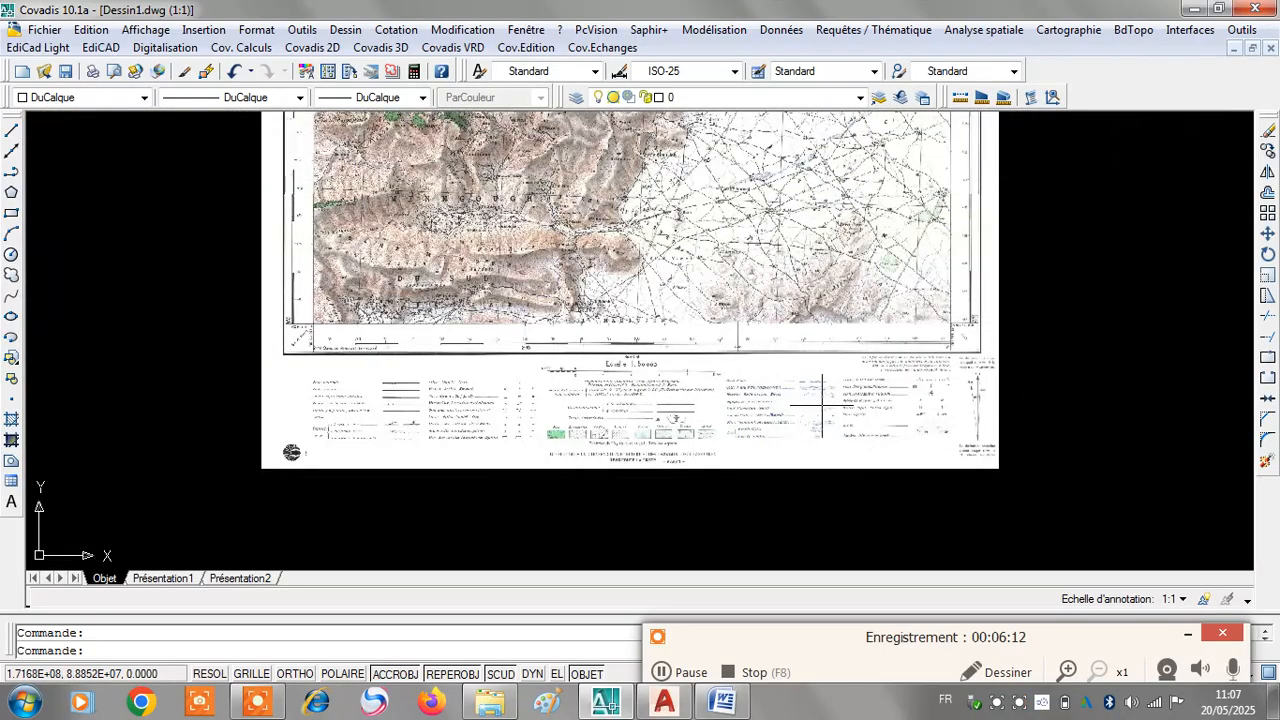
scroll(795, 323, down, 2)
Examine the projection and geodetic network notes above the map, and the kilometre grid in the map's central area
scroll(790, 250, up, 8)
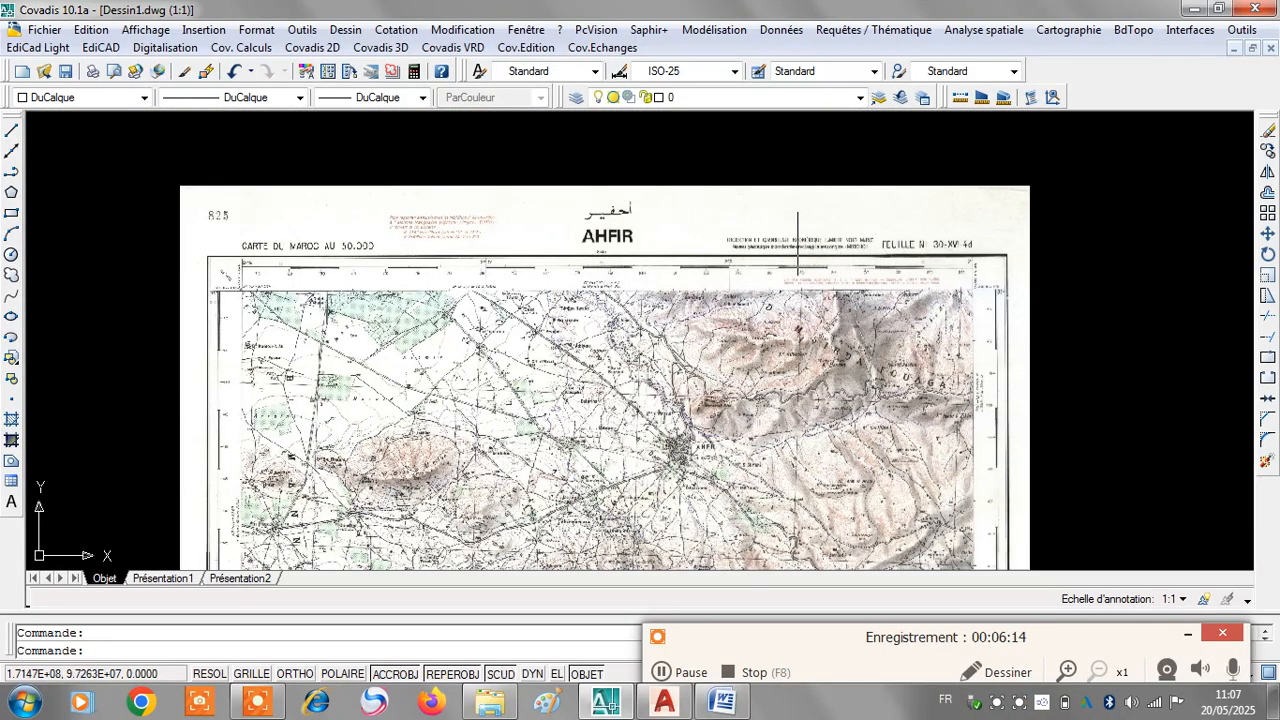
scroll(780, 239, up, 4)
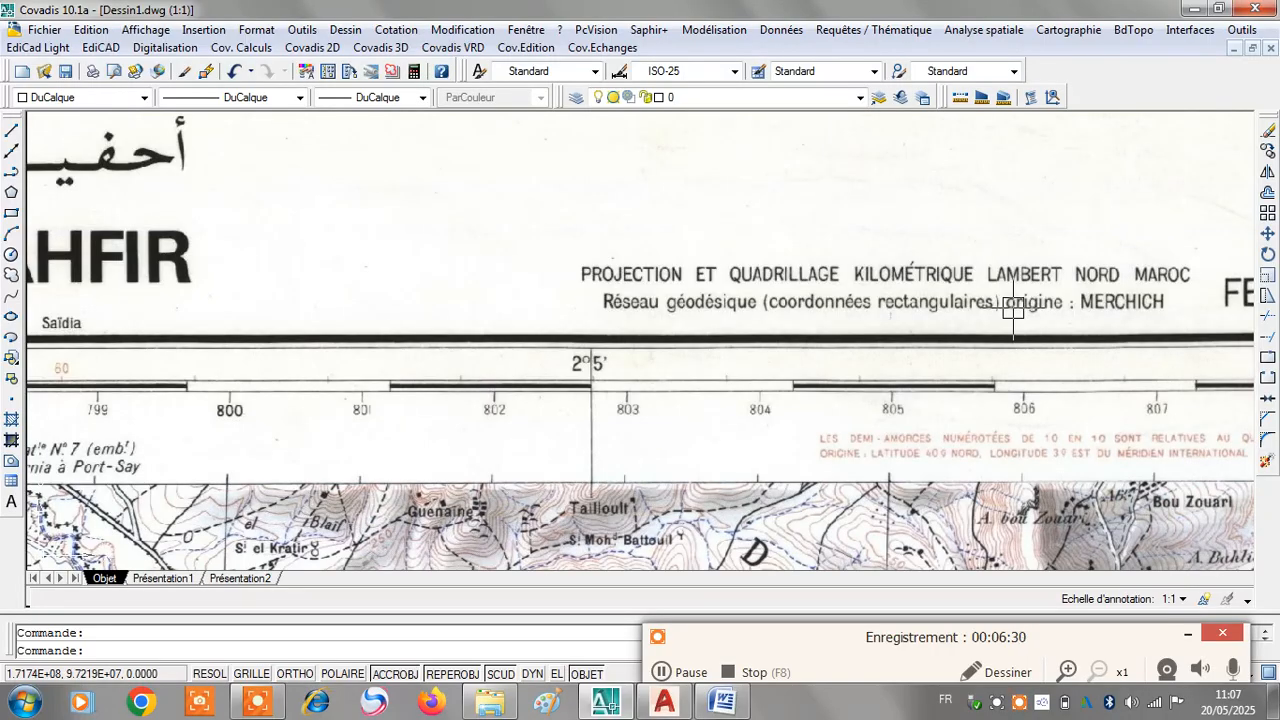
scroll(560, 250, down, 5)
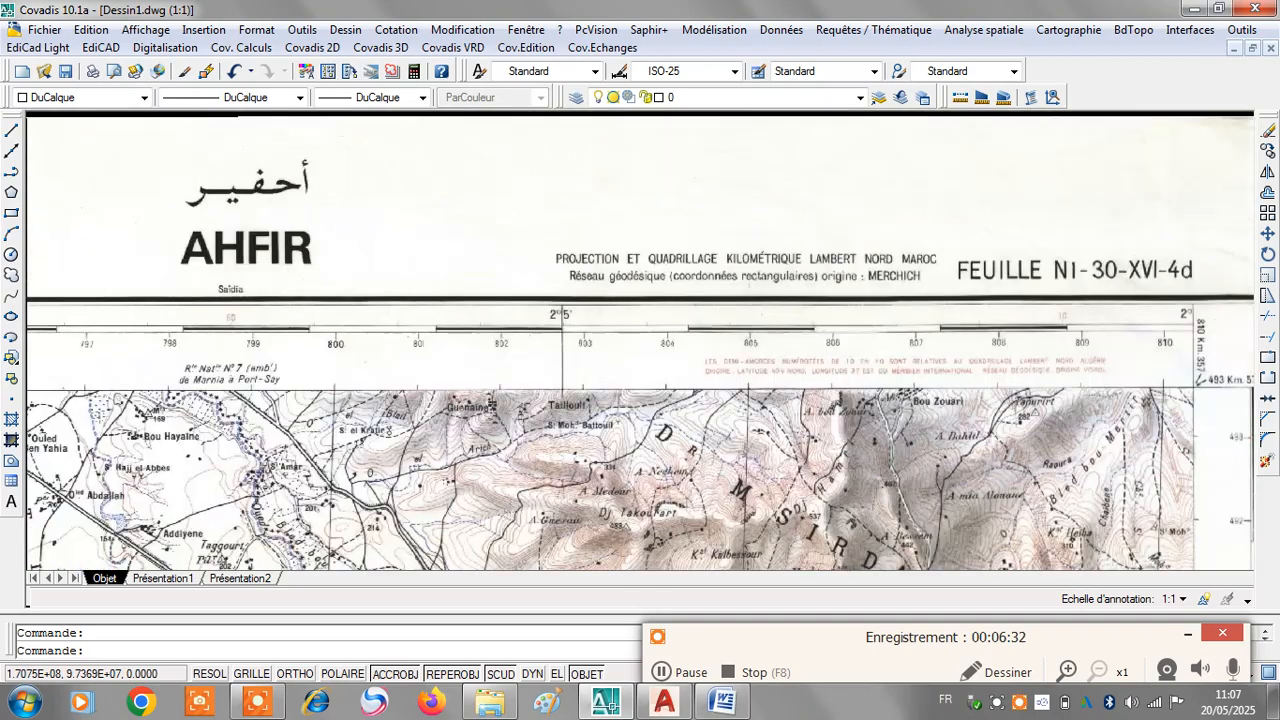
scroll(548, 256, down, 4)
scroll(620, 385, up, 8)
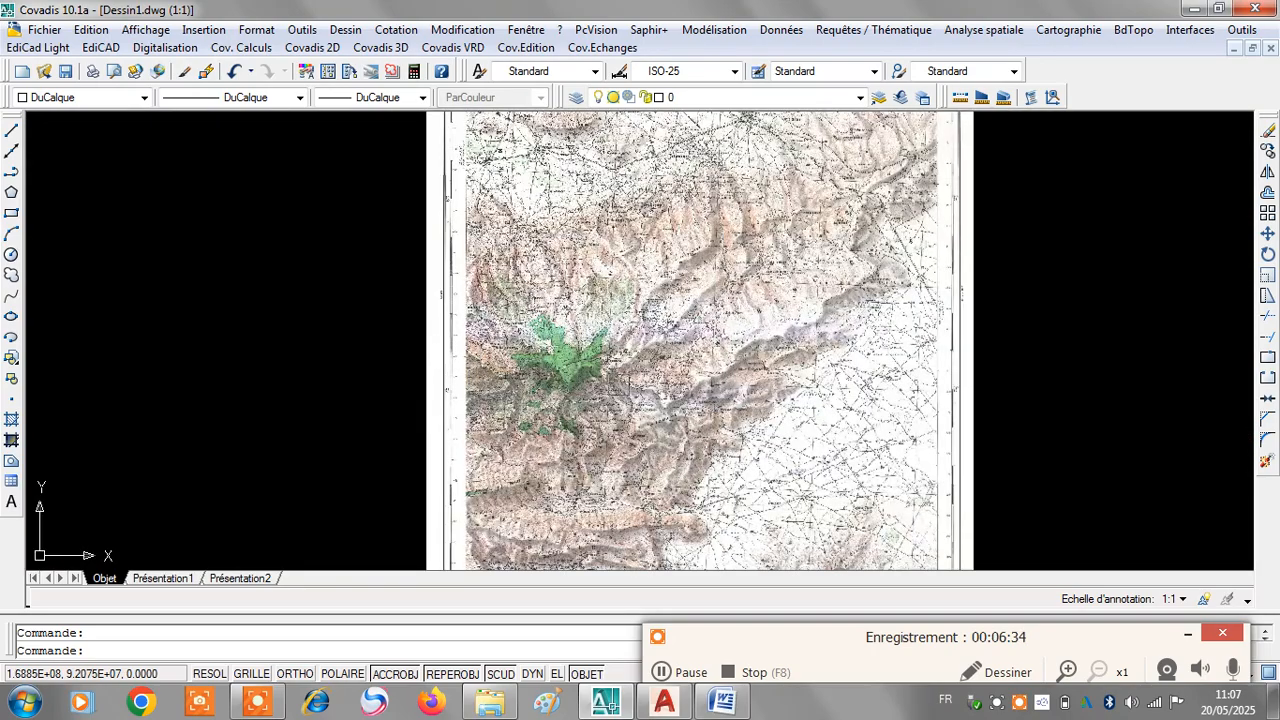
scroll(677, 369, up, 3)
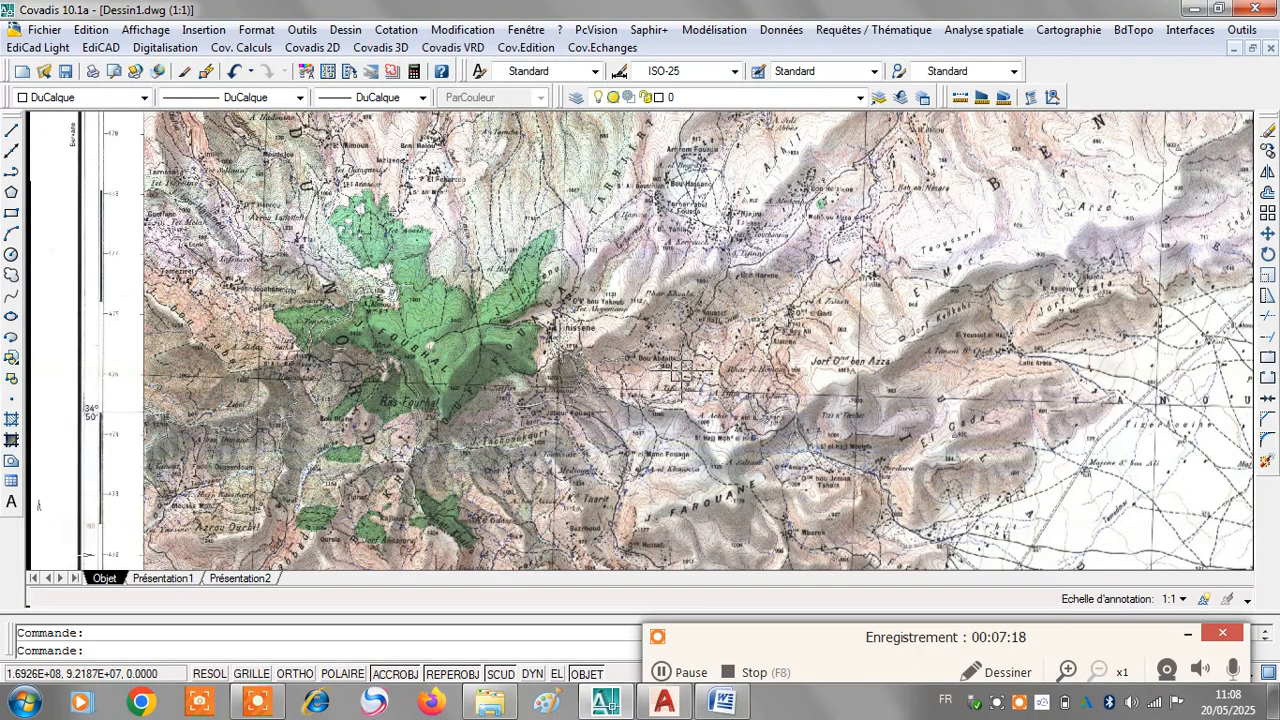
scroll(640, 300, down, 6)
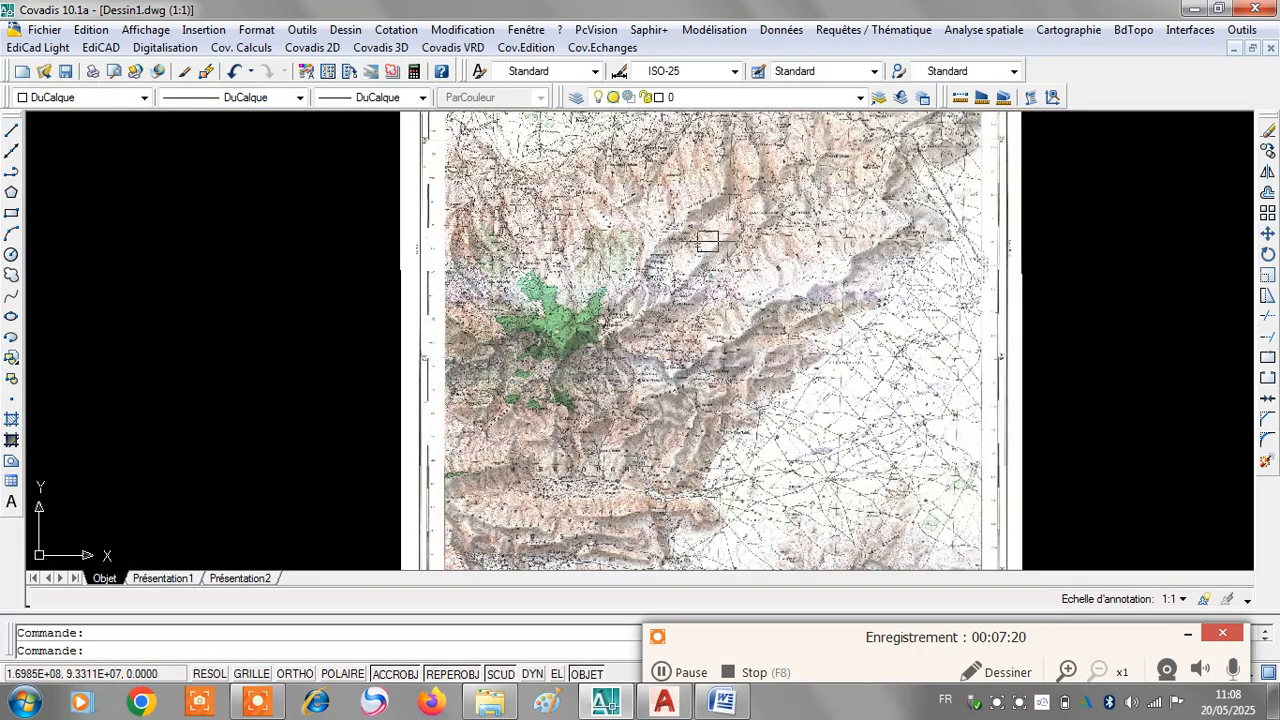
scroll(695, 259, down, 3)
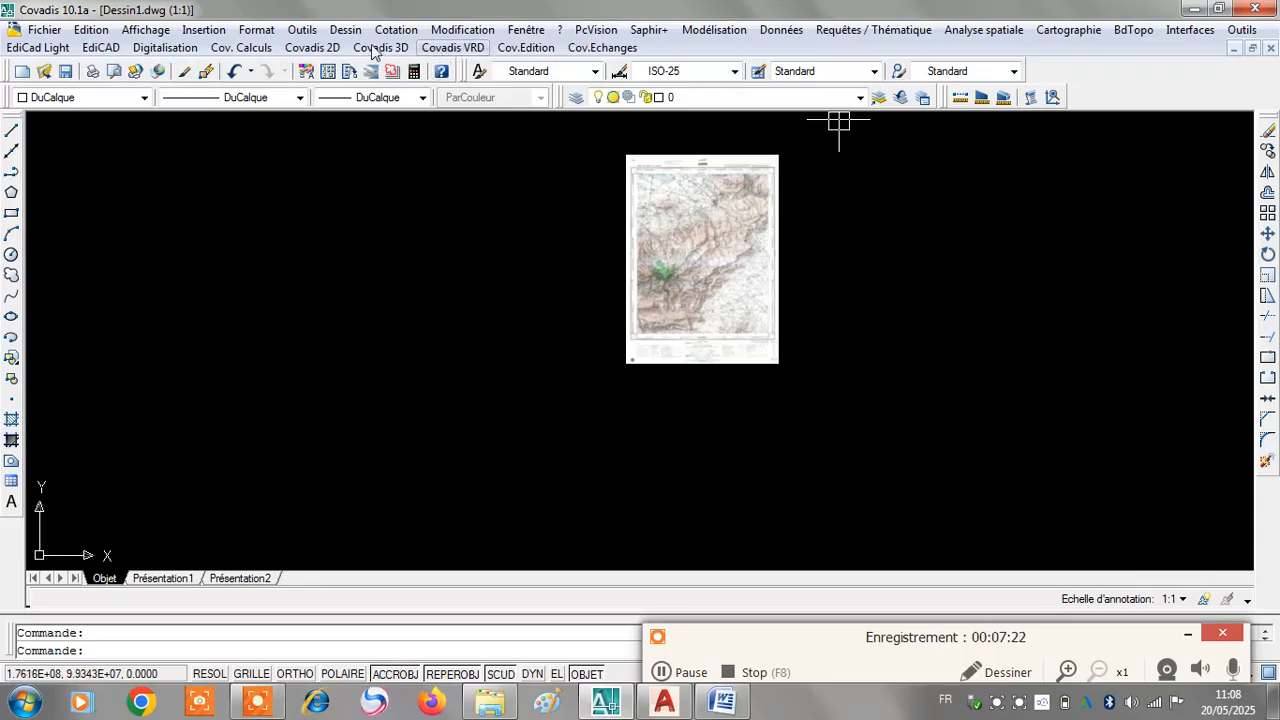
Start the Helmert image calibration (Calage) on the scanned map image
click(535, 48)
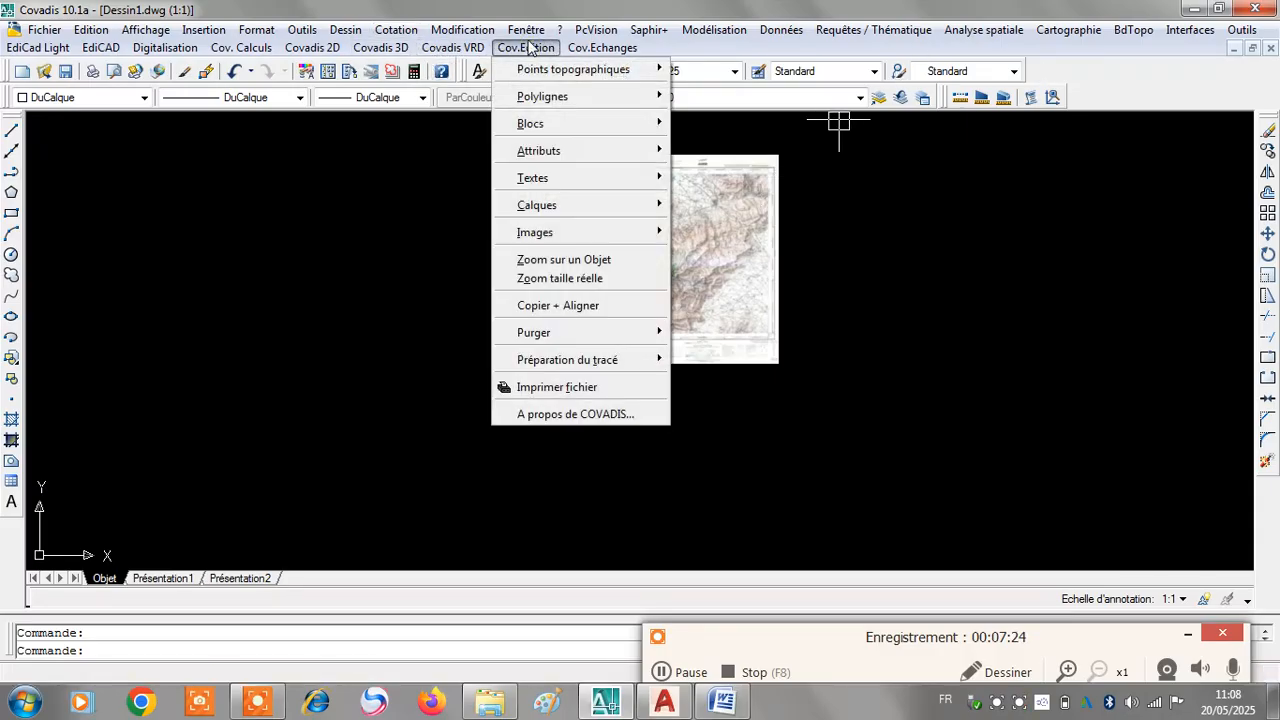
mouse_move(620, 232)
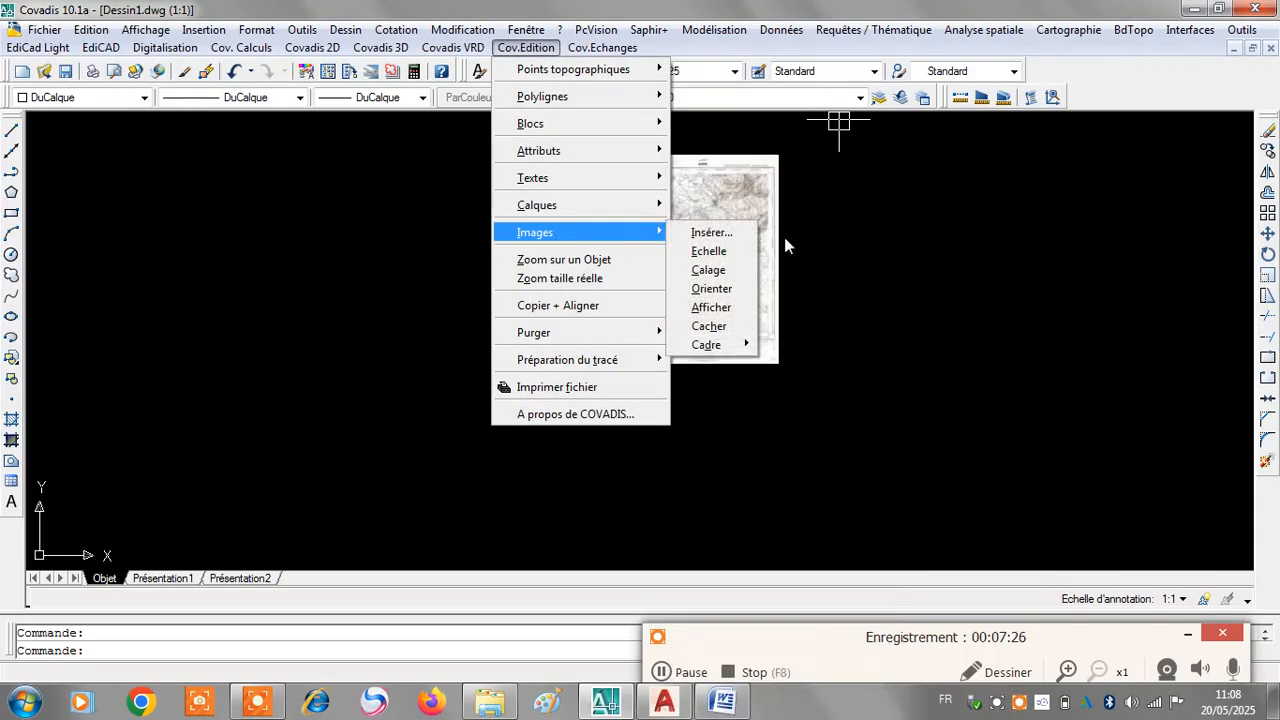
click(706, 270)
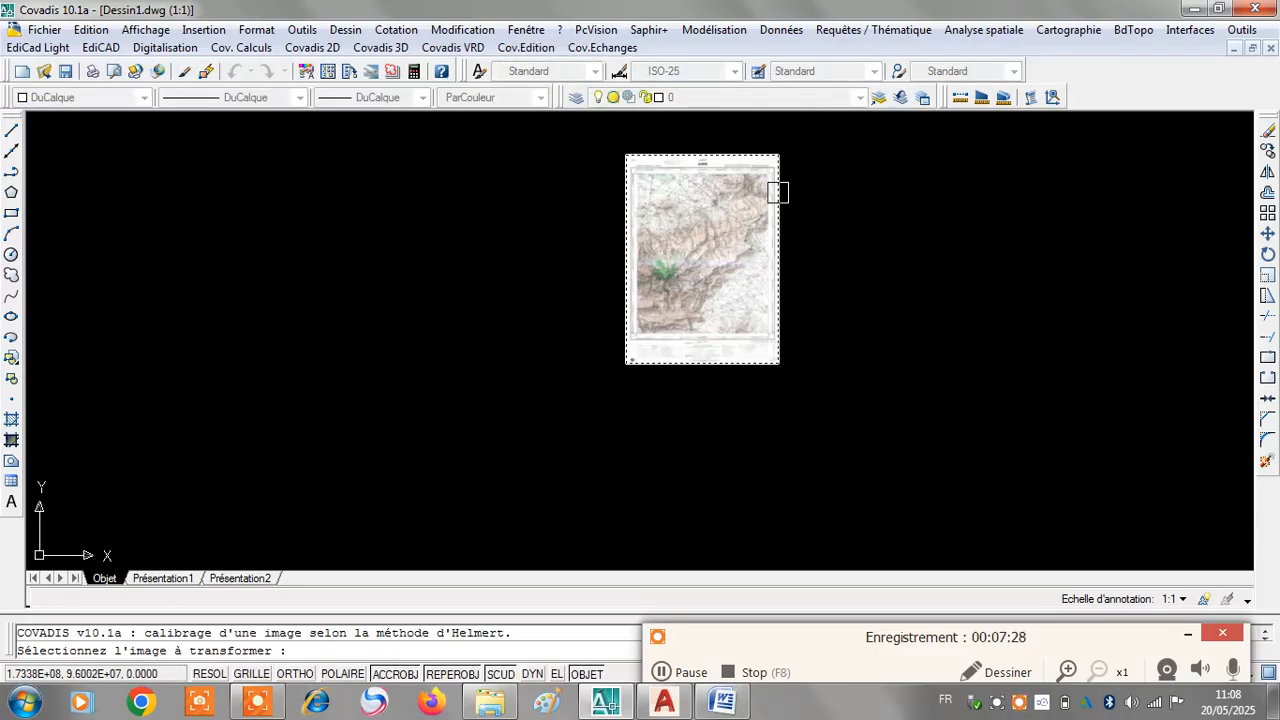
click(779, 192)
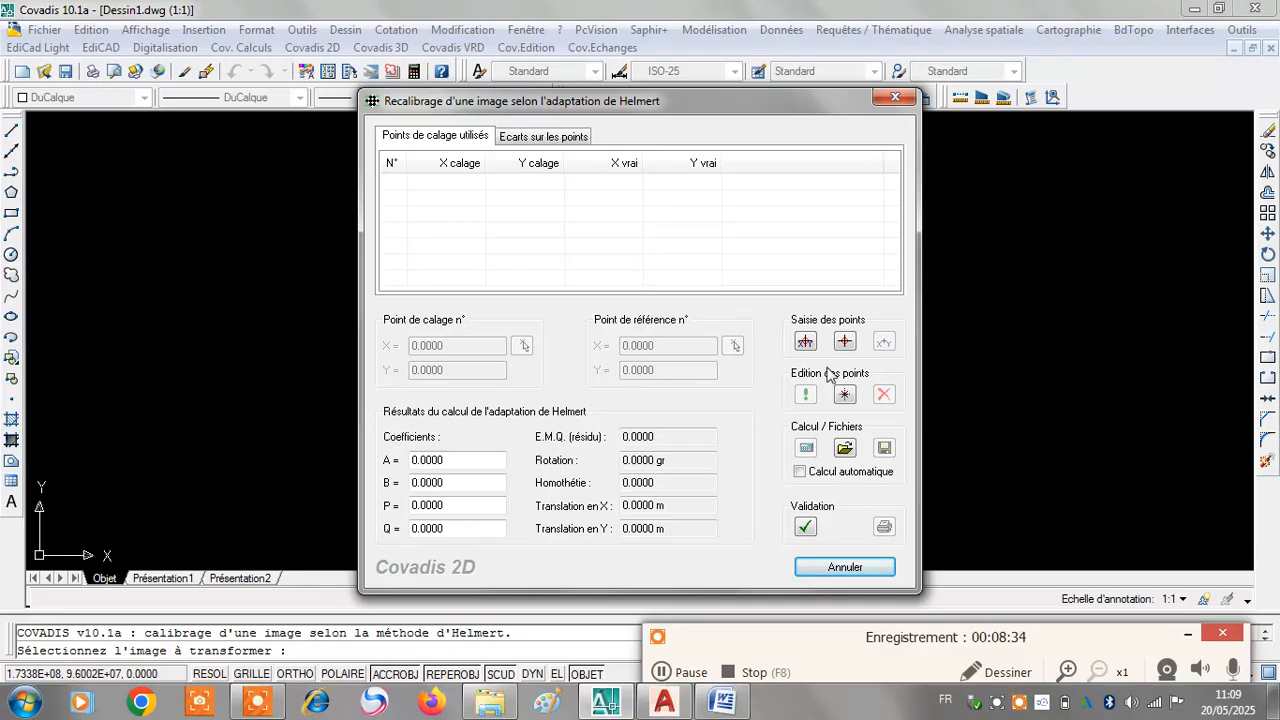
Start paired point entry and snap calibration point 1 to the topographic point in the map's lower-left area, with true coordinates 790000,470000
click(805, 341)
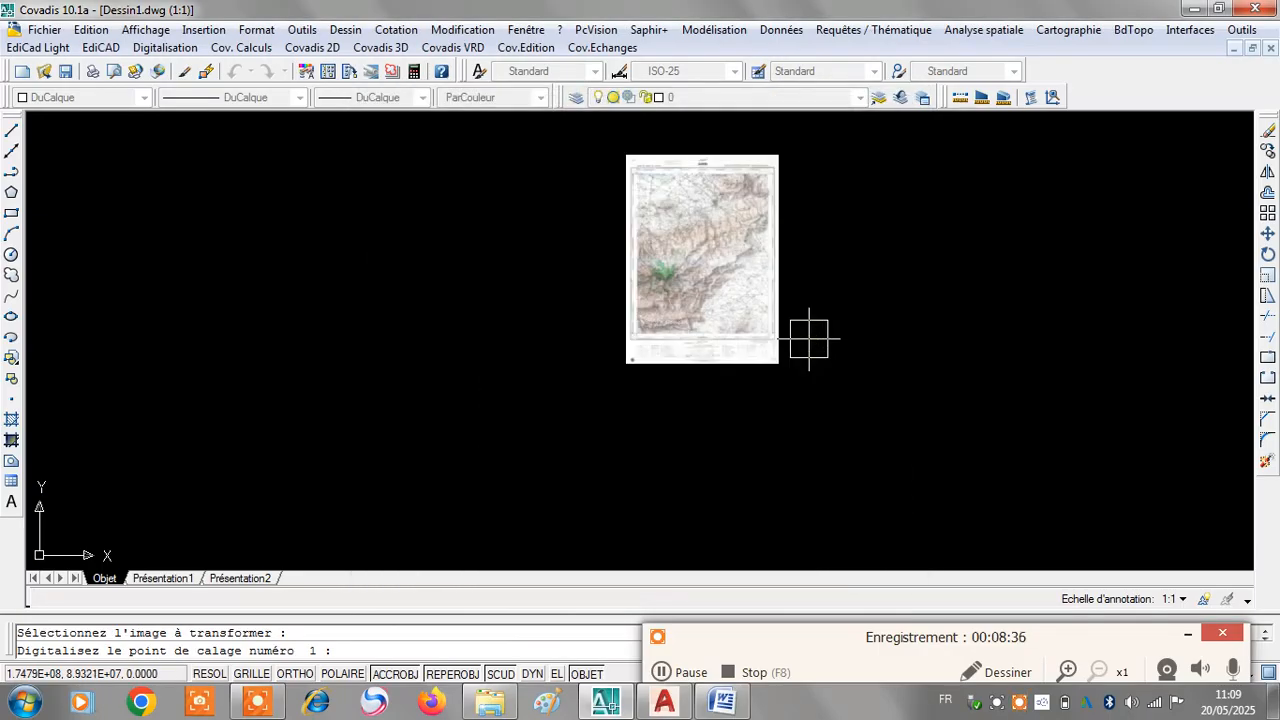
scroll(665, 260, up, 6)
scroll(674, 253, up, 2)
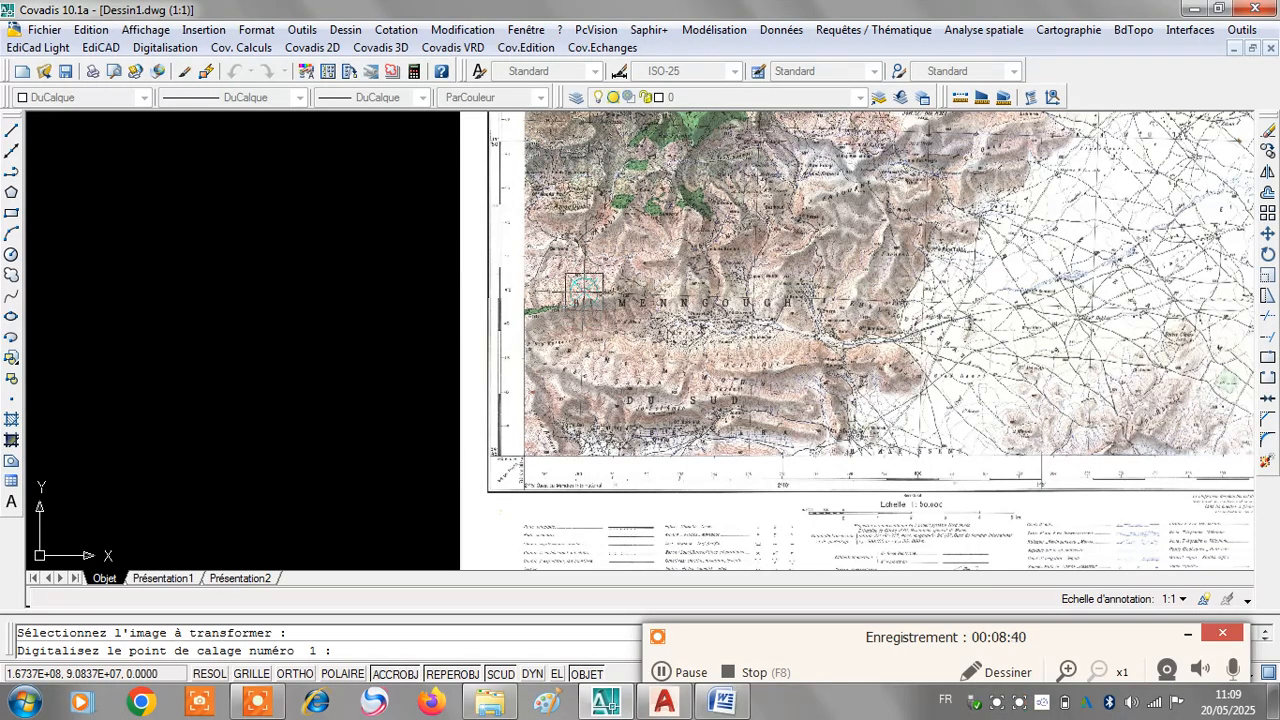
scroll(576, 494, up, 5)
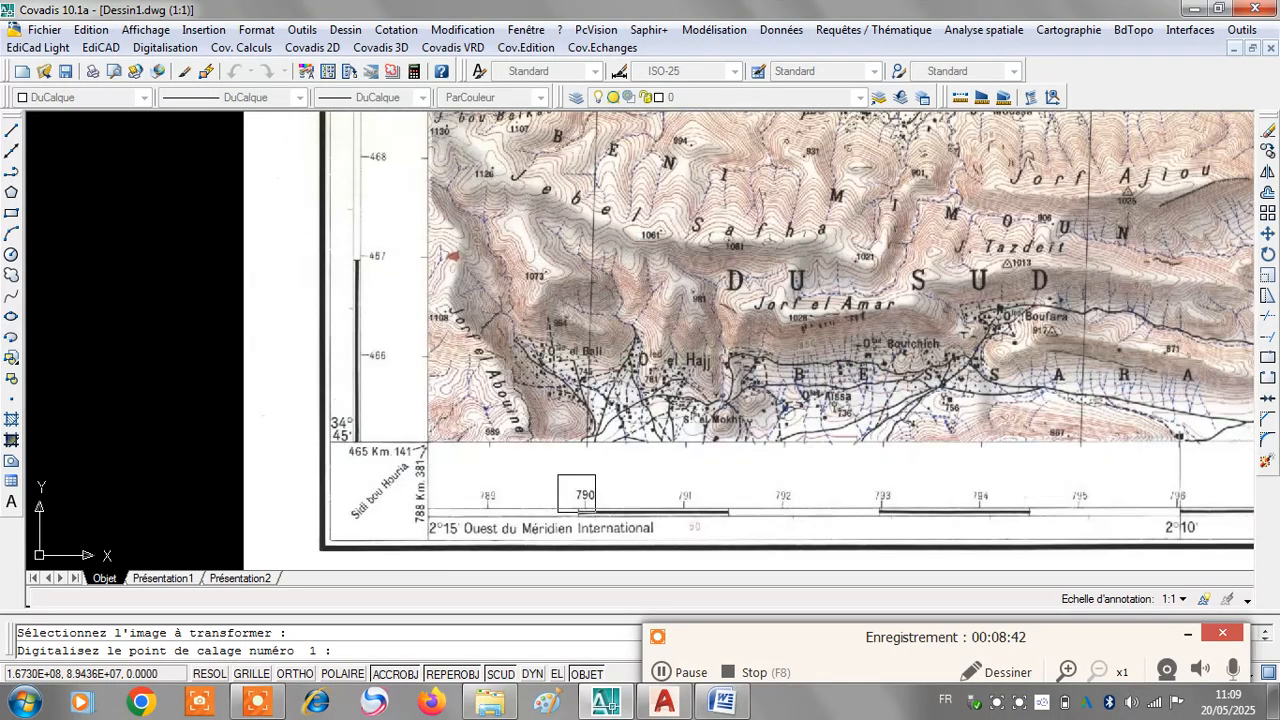
scroll(651, 384, down, 5)
scroll(561, 232, up, 4)
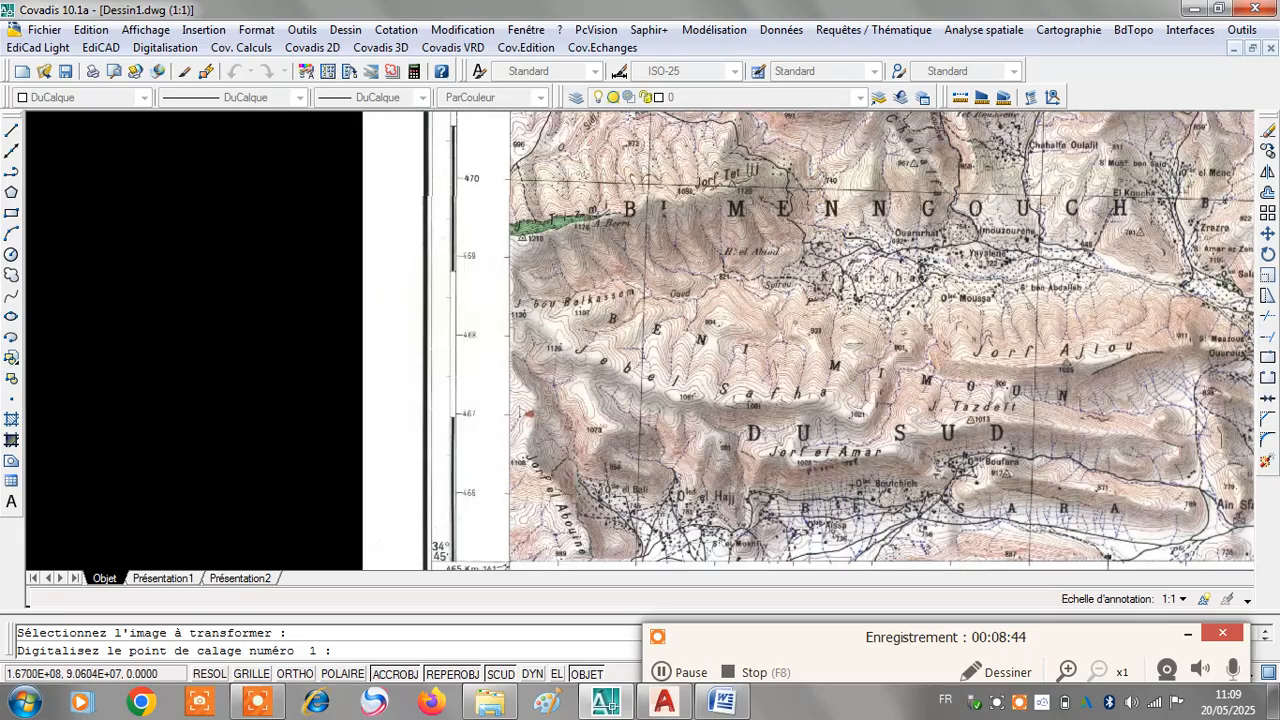
scroll(505, 205, down, 1)
scroll(540, 195, down, 2)
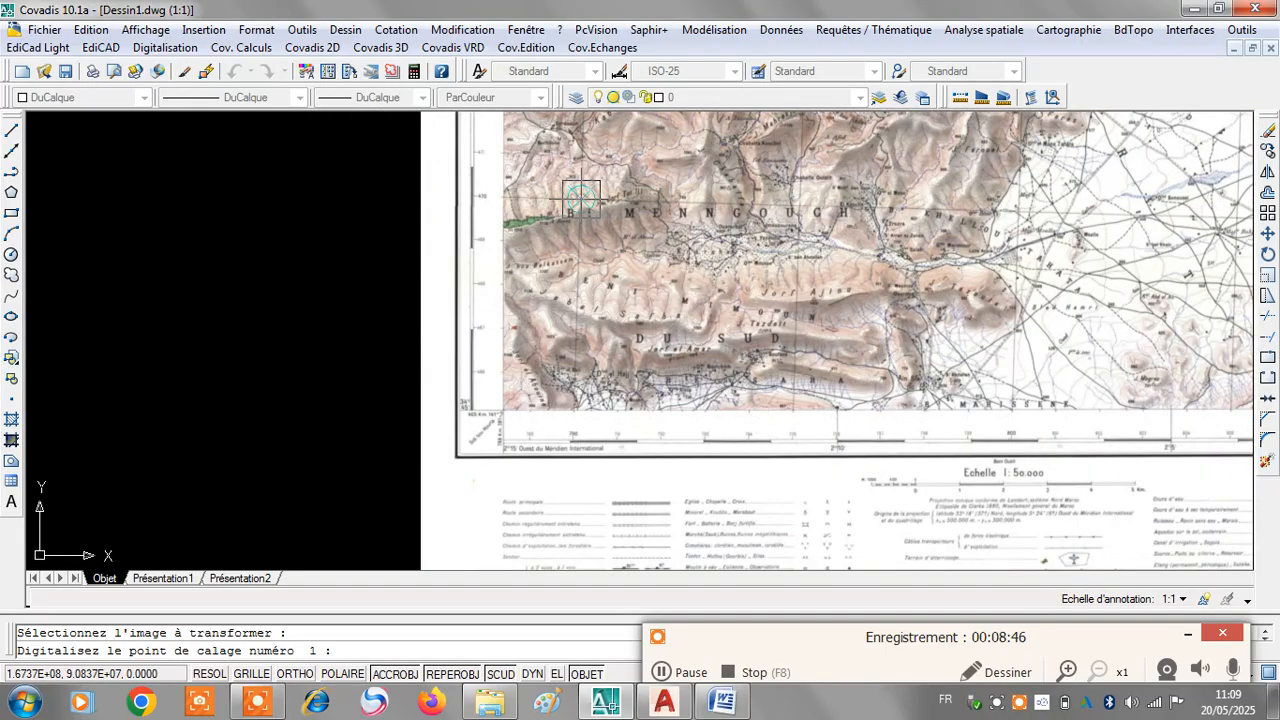
click(581, 198)
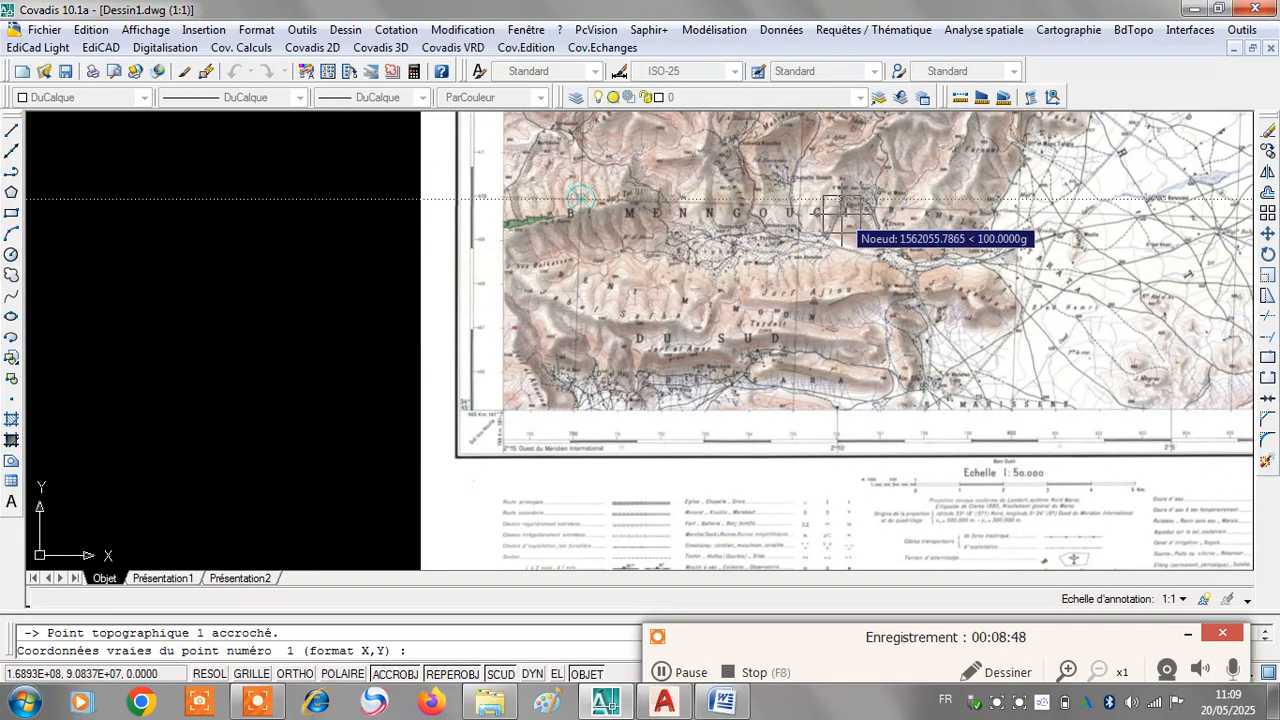
text(79)
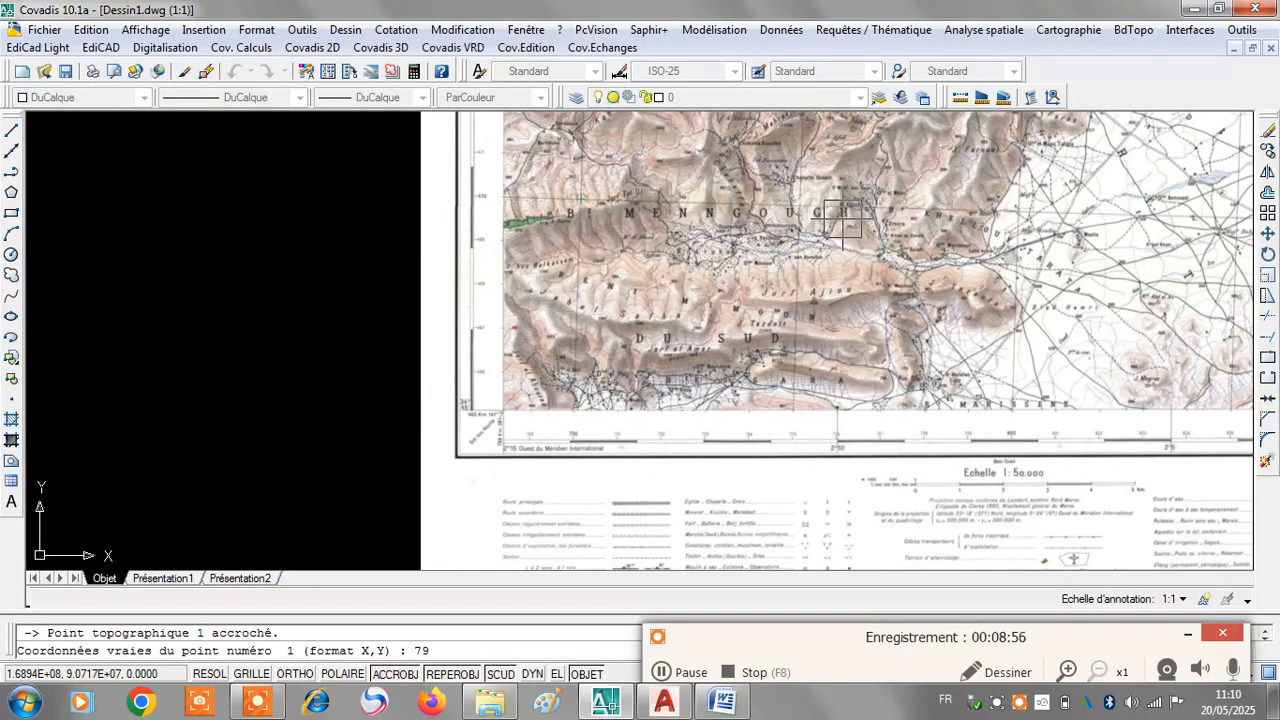
text(0000,470000)
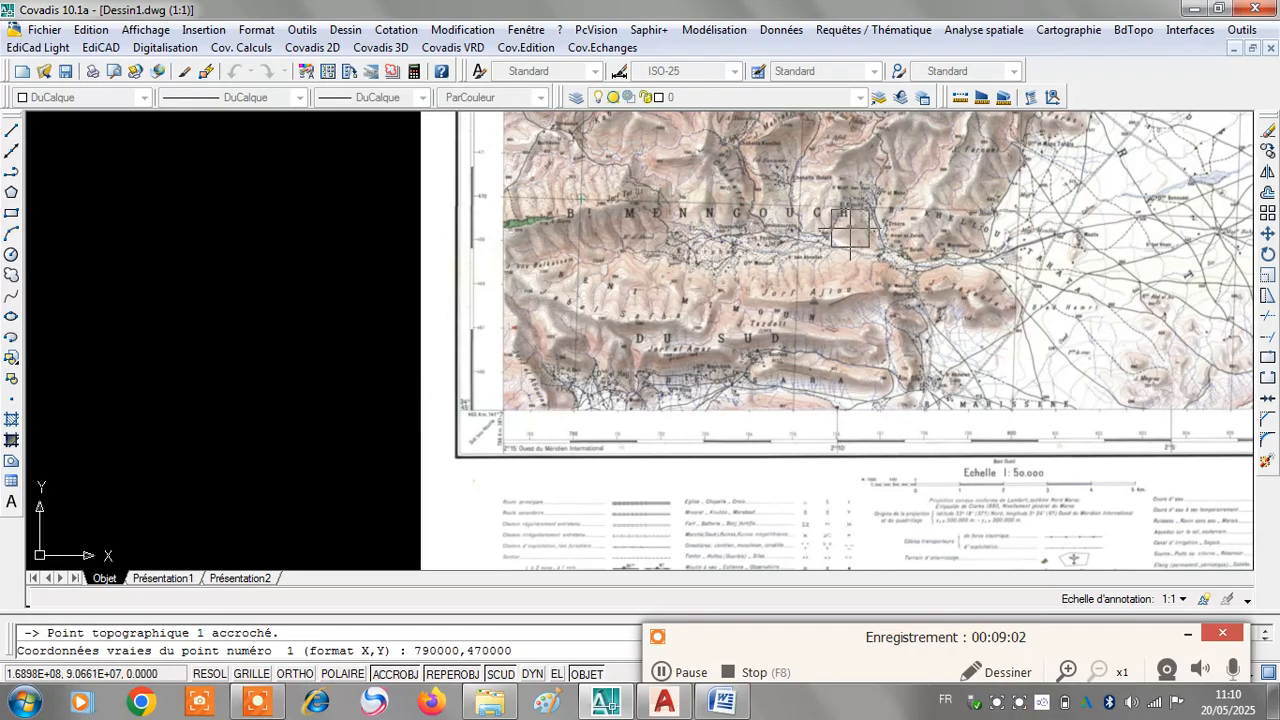
key(Return)
Snap calibration point 2 to the topographic point near the map's centre and give it true coordinates 800000,480000
scroll(1097, 188, down, 4)
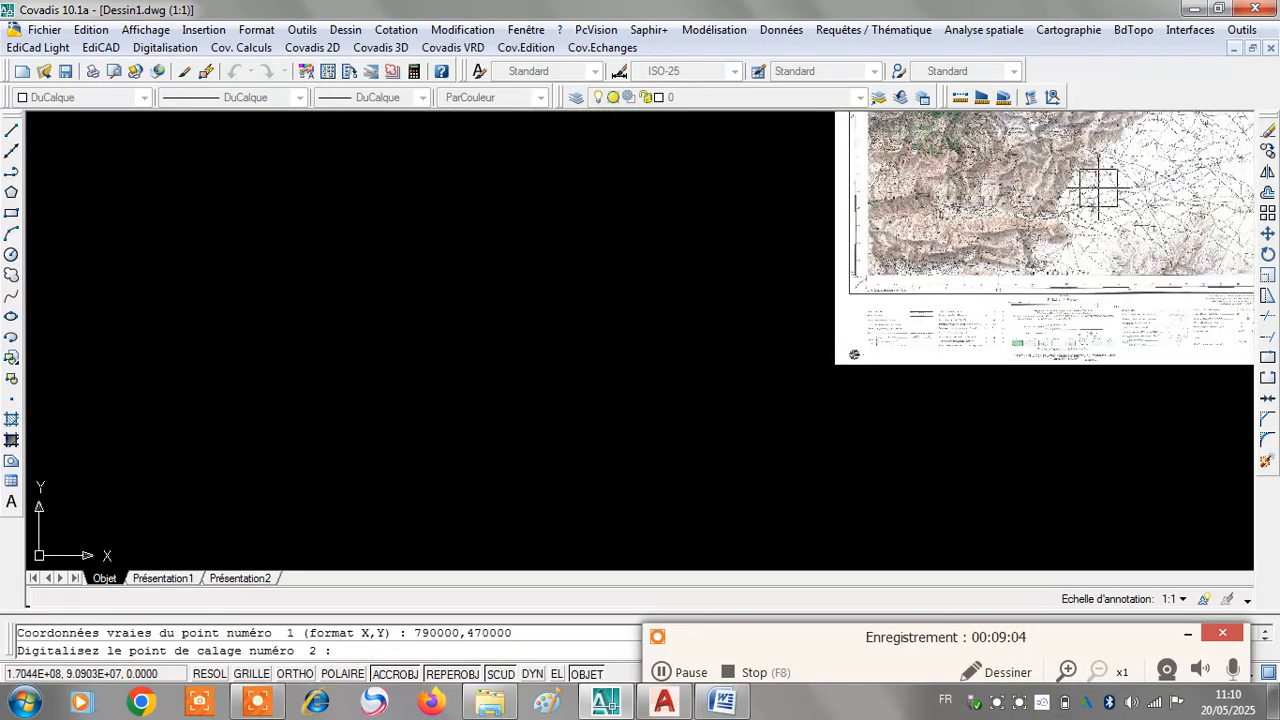
scroll(1097, 188, down, 3)
scroll(900, 250, up, 3)
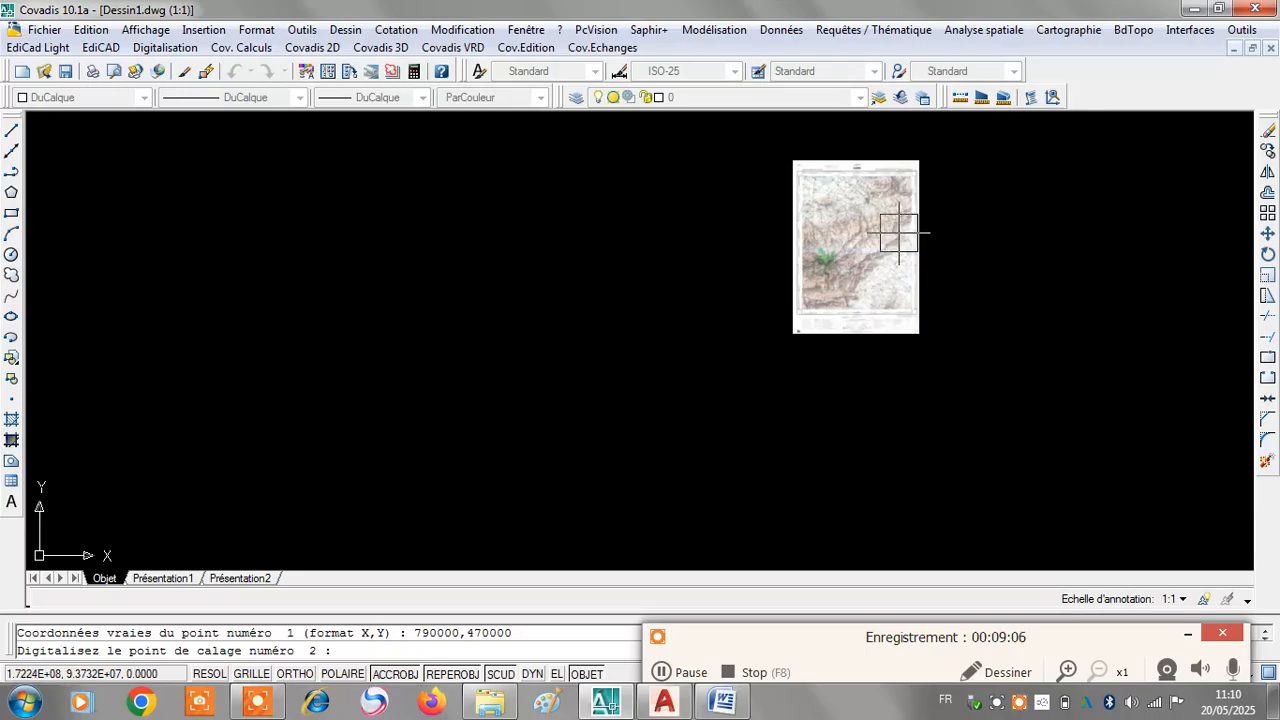
scroll(899, 233, up, 4)
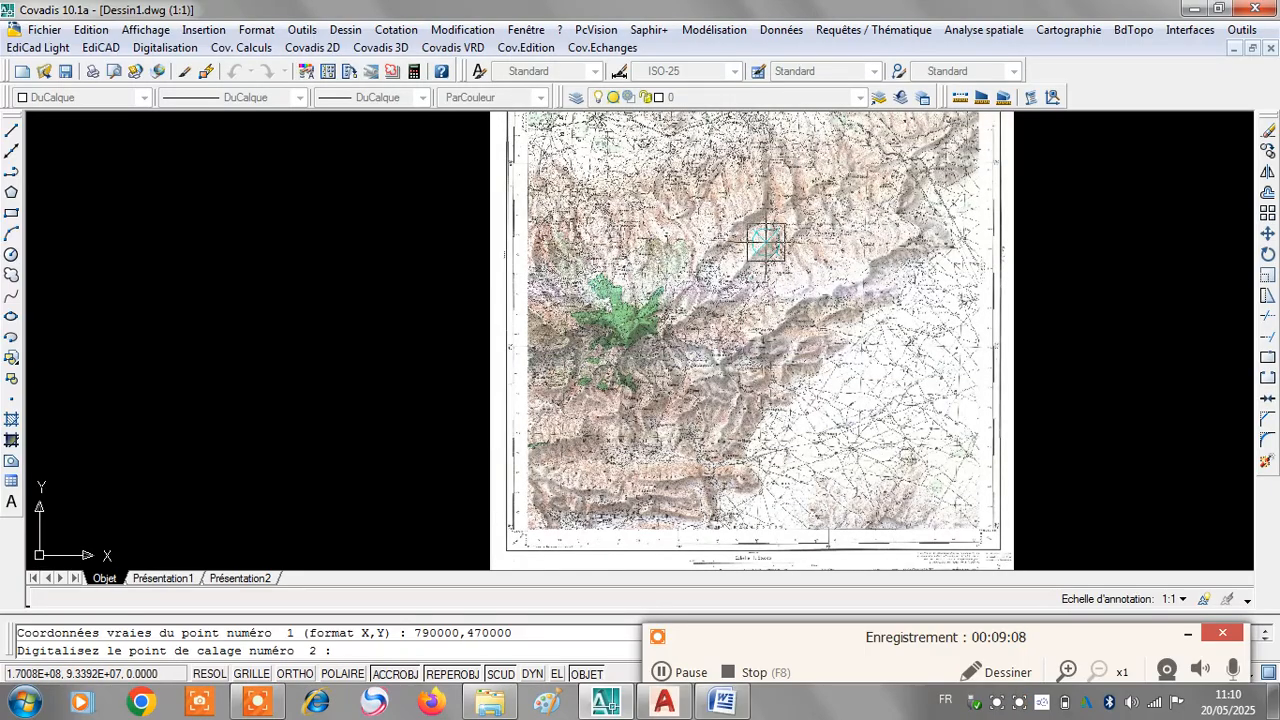
click(766, 241)
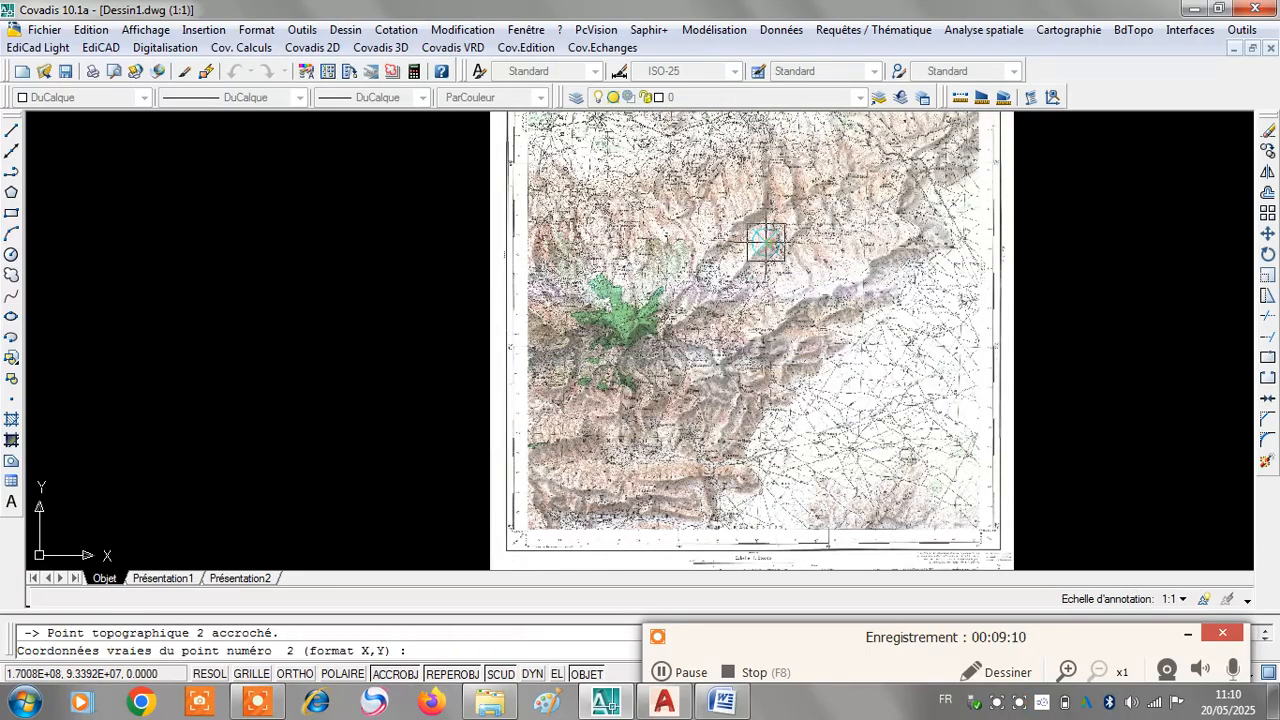
text(800000,480000)
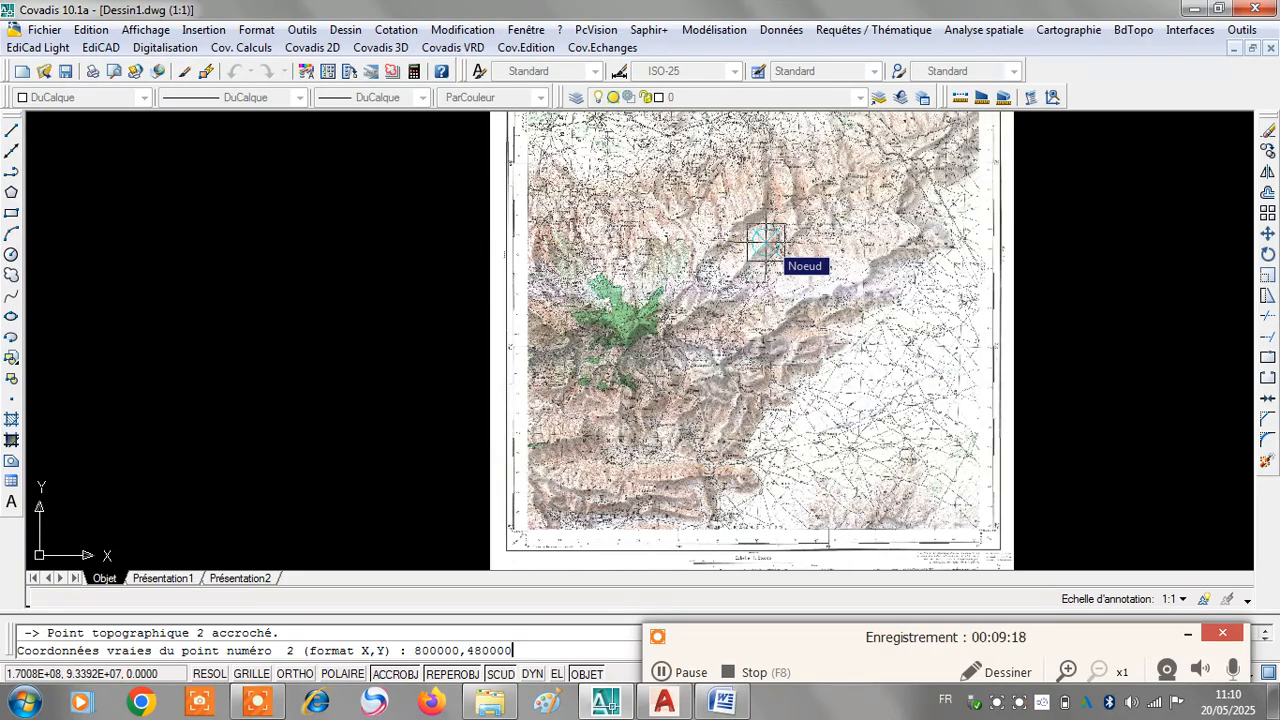
key(Return)
Snap calibration point 3 to the topographic point near the map's upper-right corner and give it true coordinates 810000,490000
scroll(780, 250, down, 3)
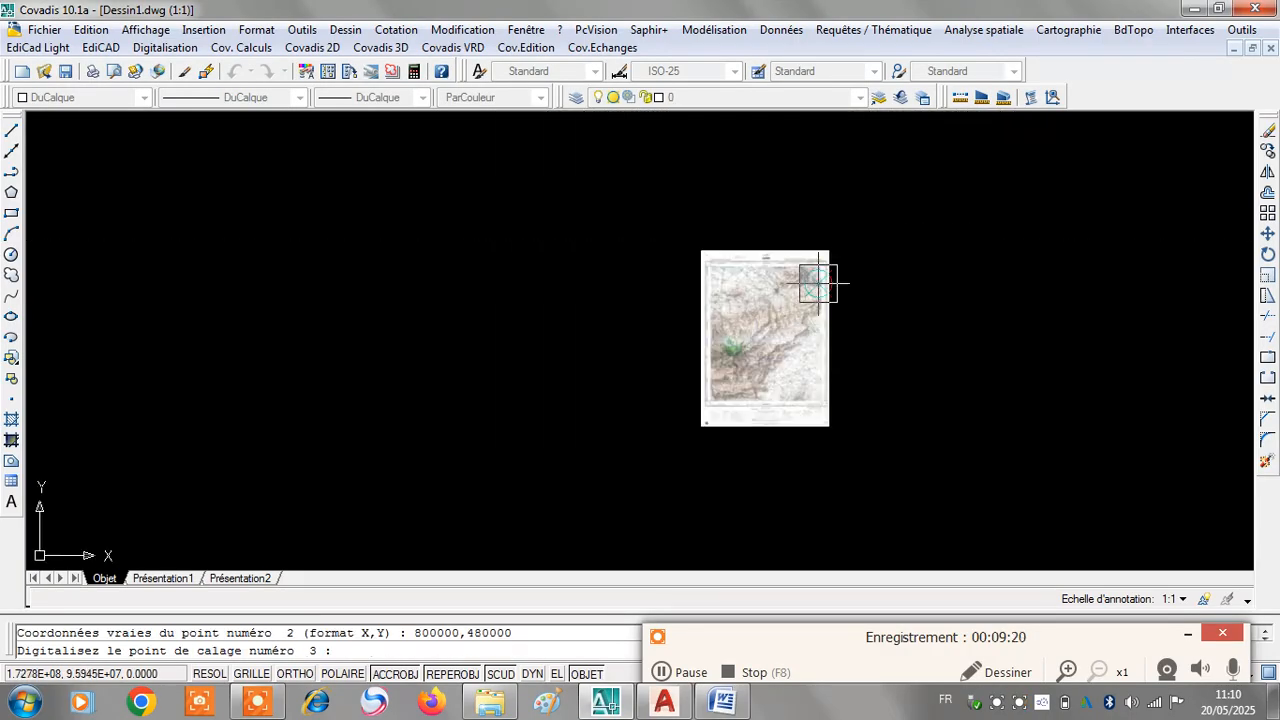
scroll(818, 283, up, 8)
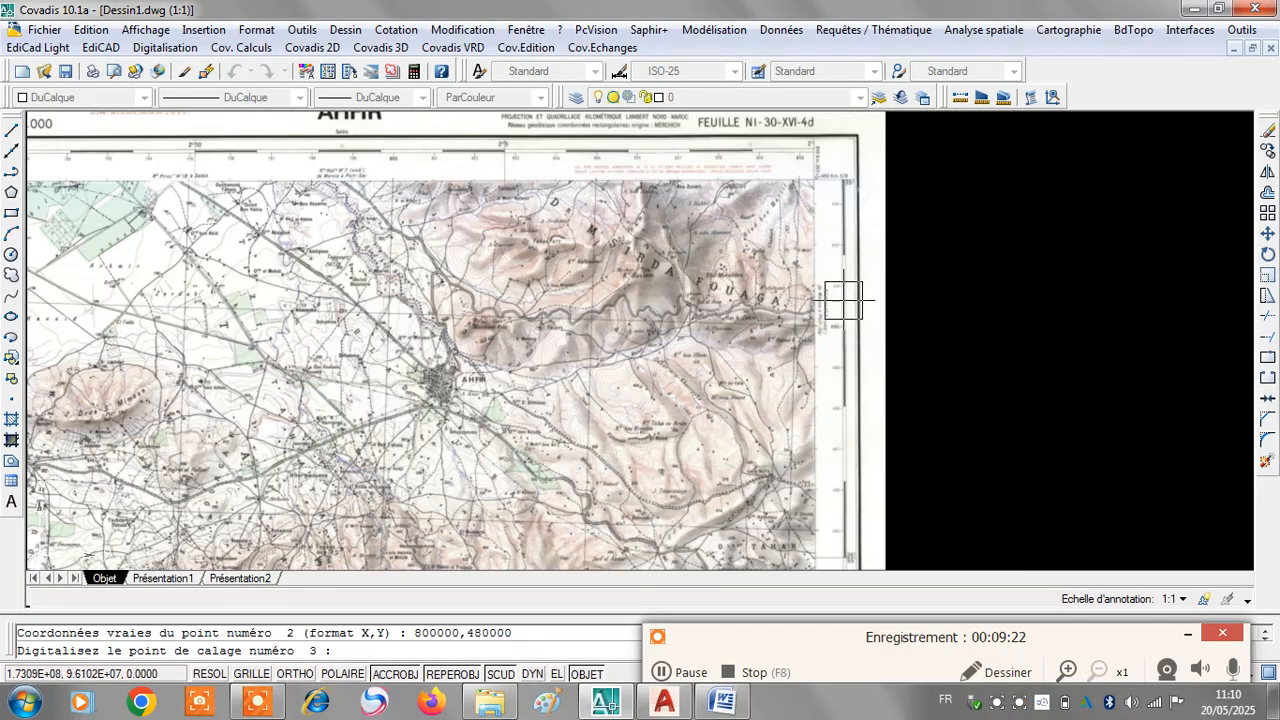
click(794, 324)
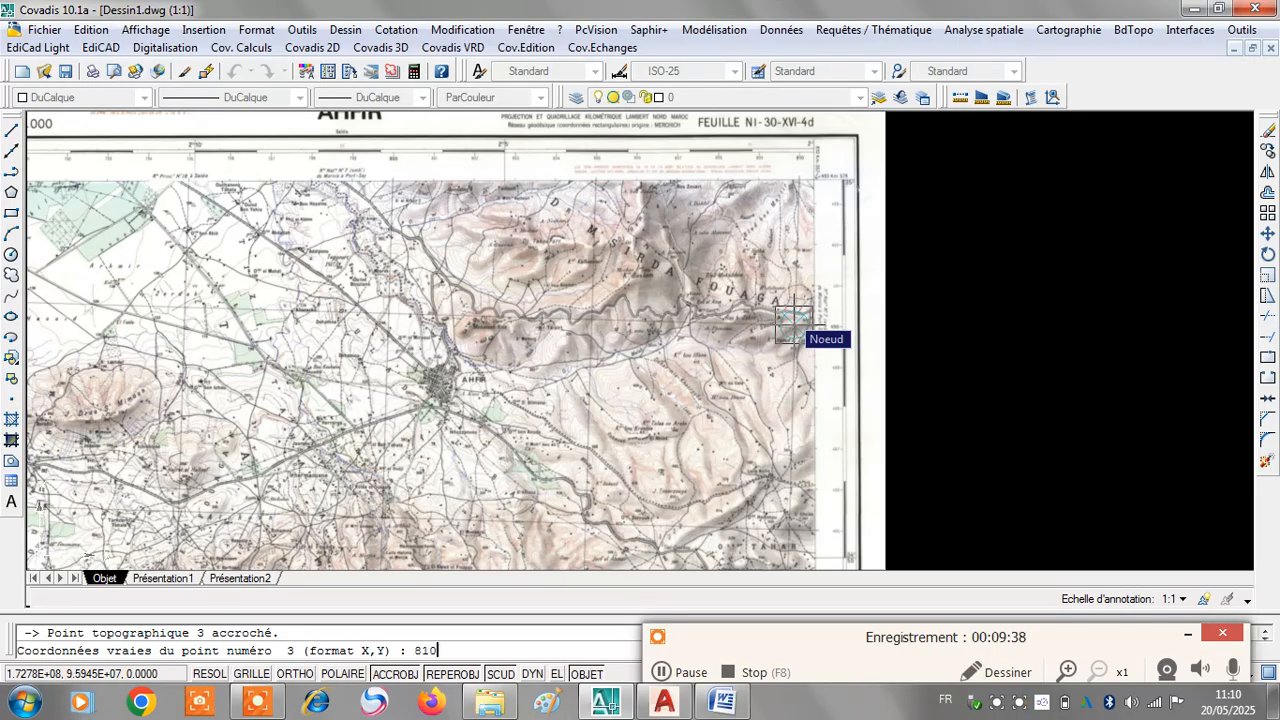
text(000,490000)
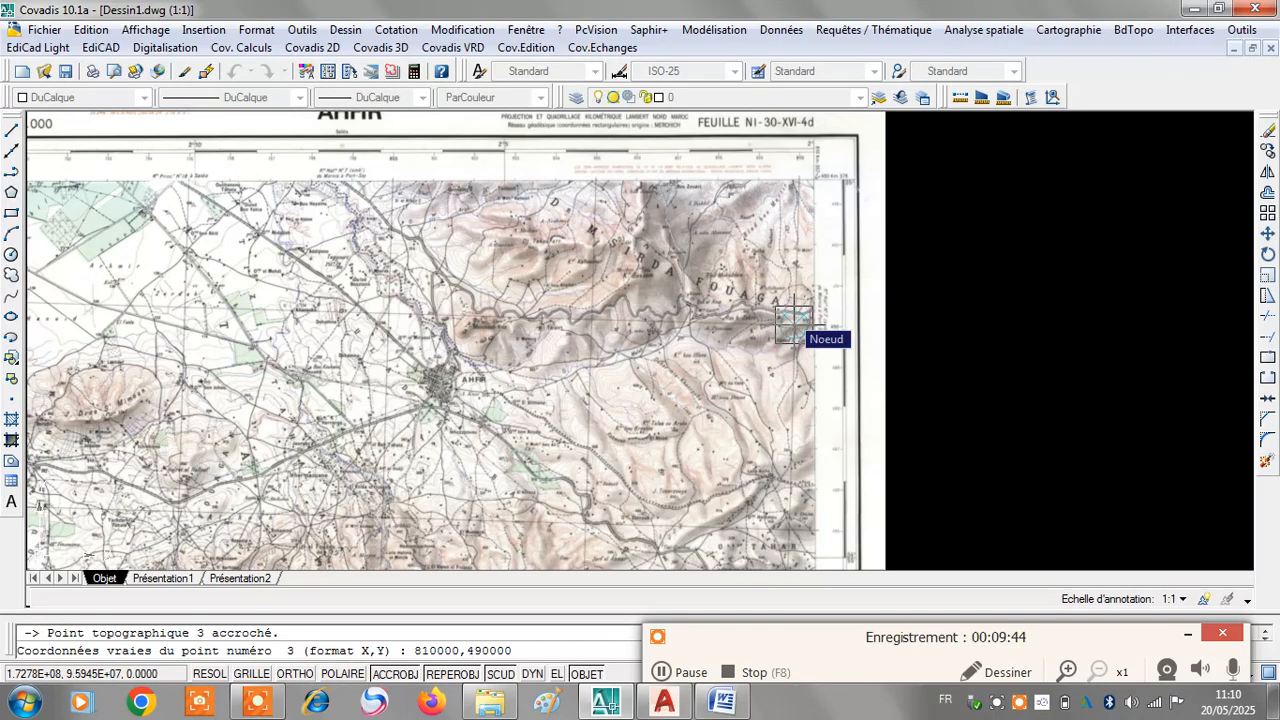
key(Return)
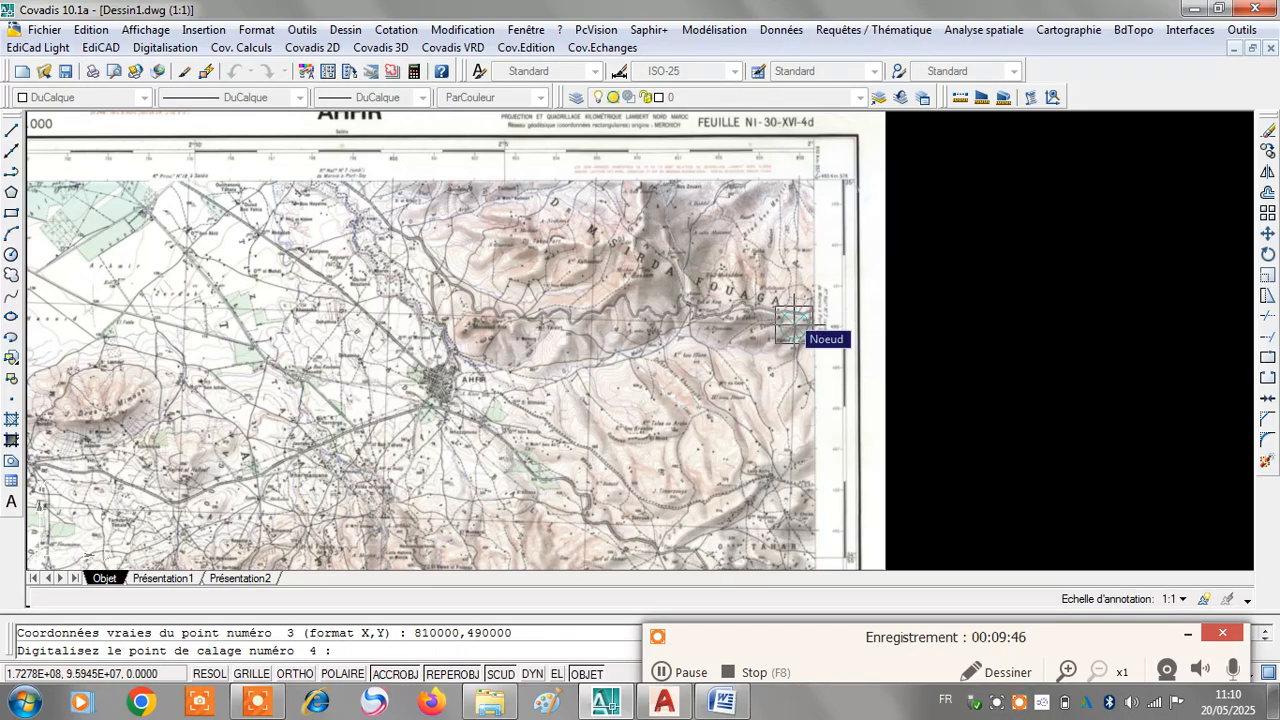
Finish entering points after the third one, compute the Helmert adaptation and turn on automatic calculation
key(Return)
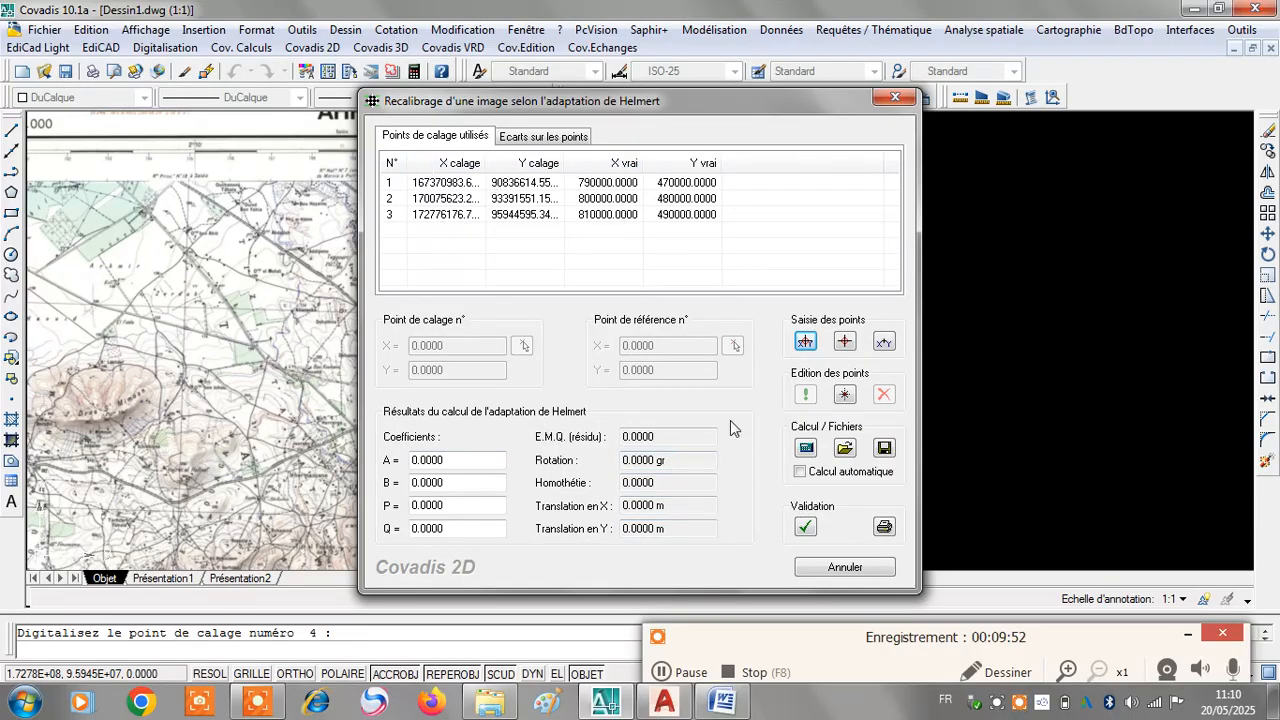
click(806, 449)
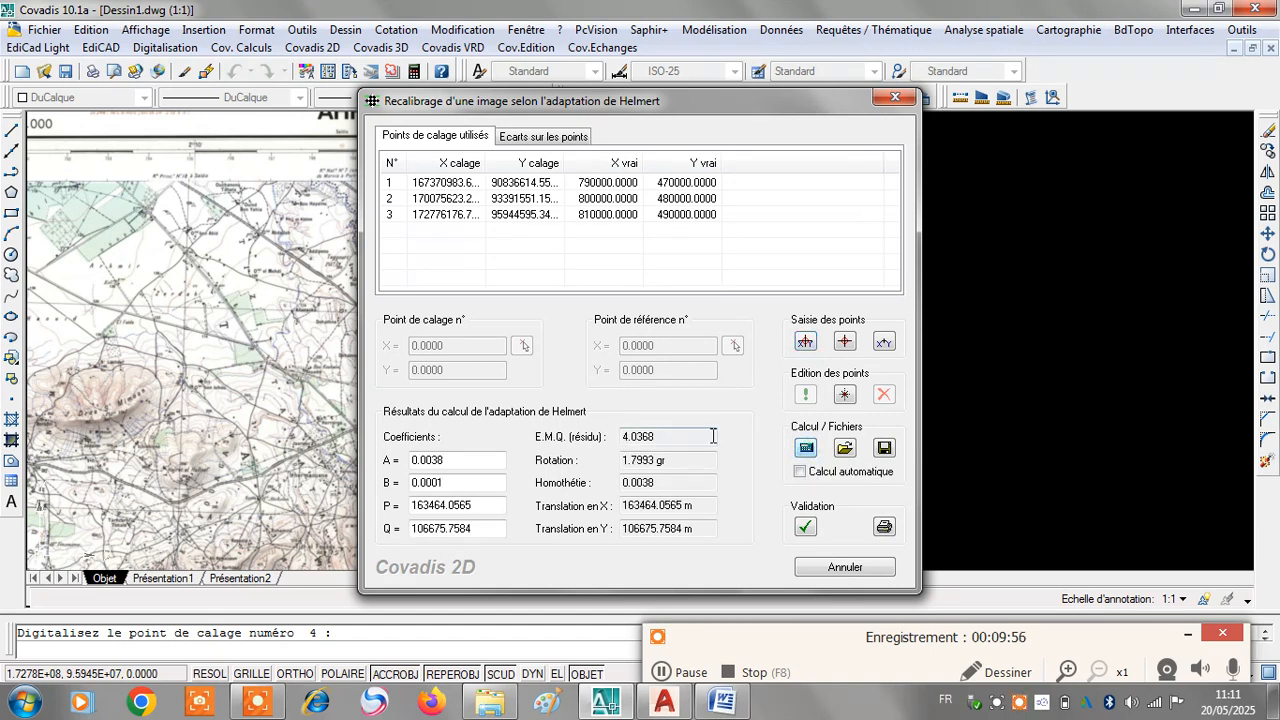
click(800, 473)
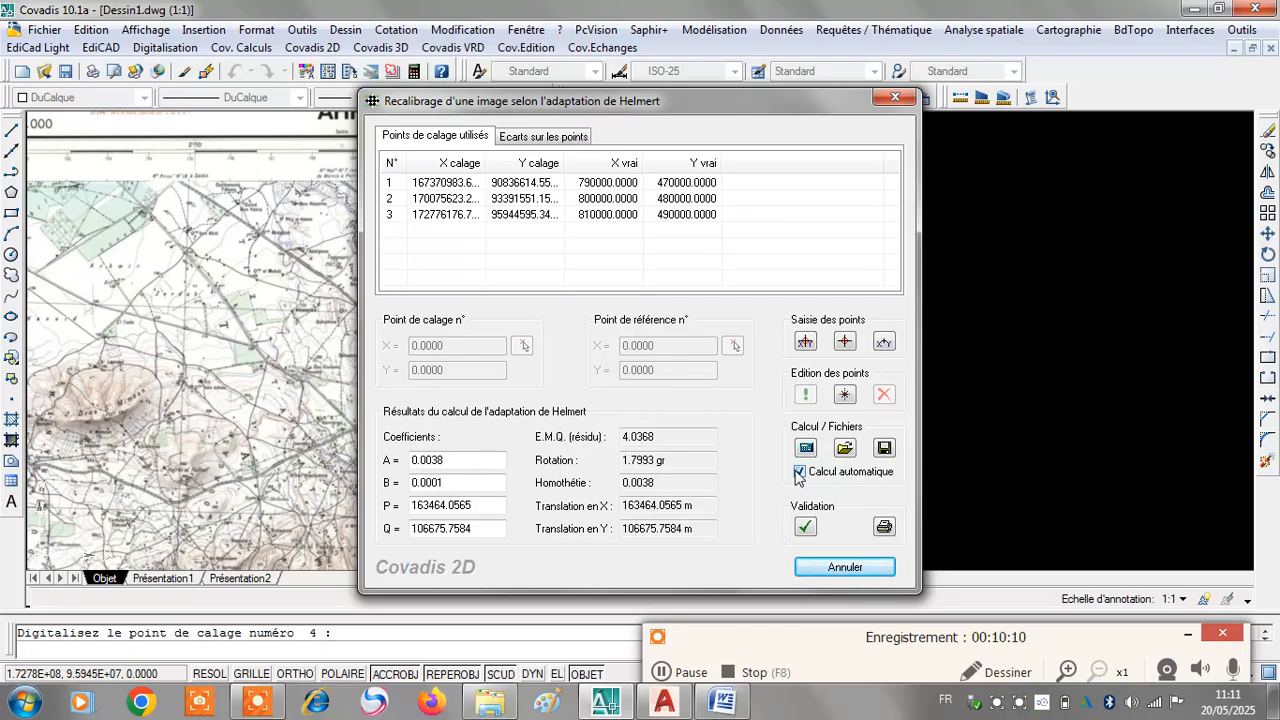
click(800, 473)
Save the calibration points over "image raster calage topo.cld" in the desktop folder "calage image topo" and leave the calibration without applying it
click(884, 449)
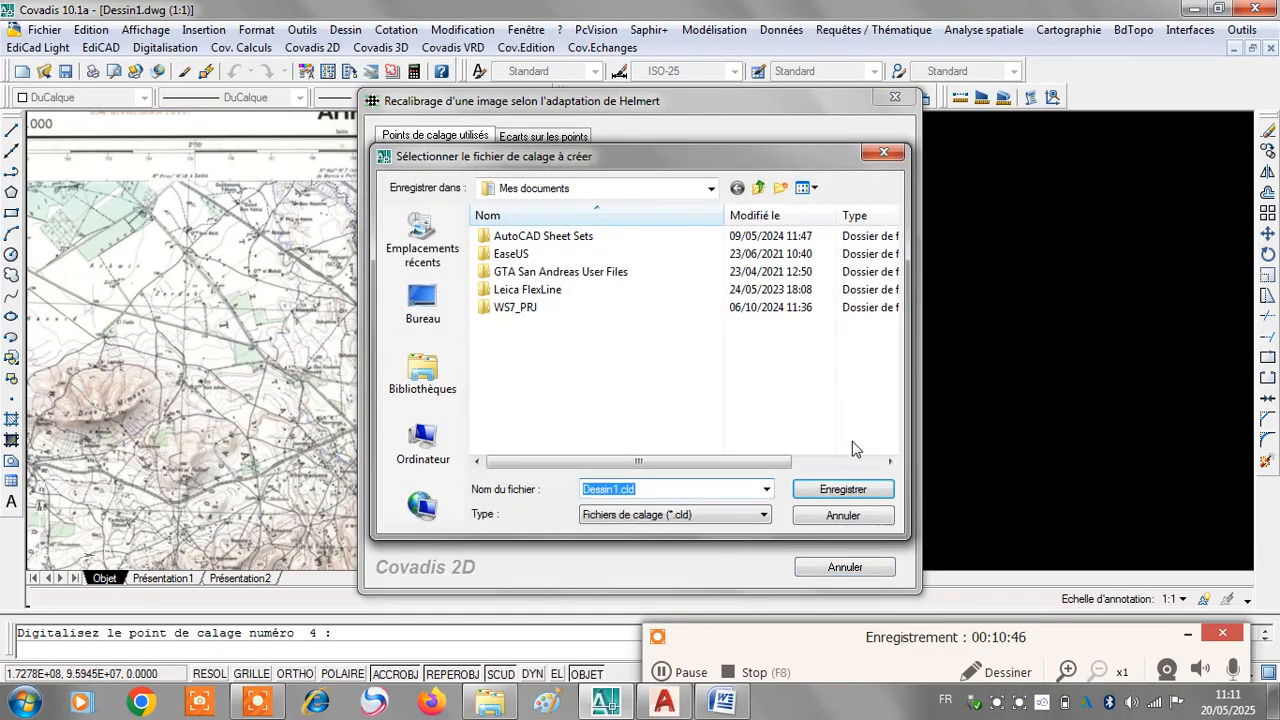
click(418, 330)
drag(888, 248, 893, 392)
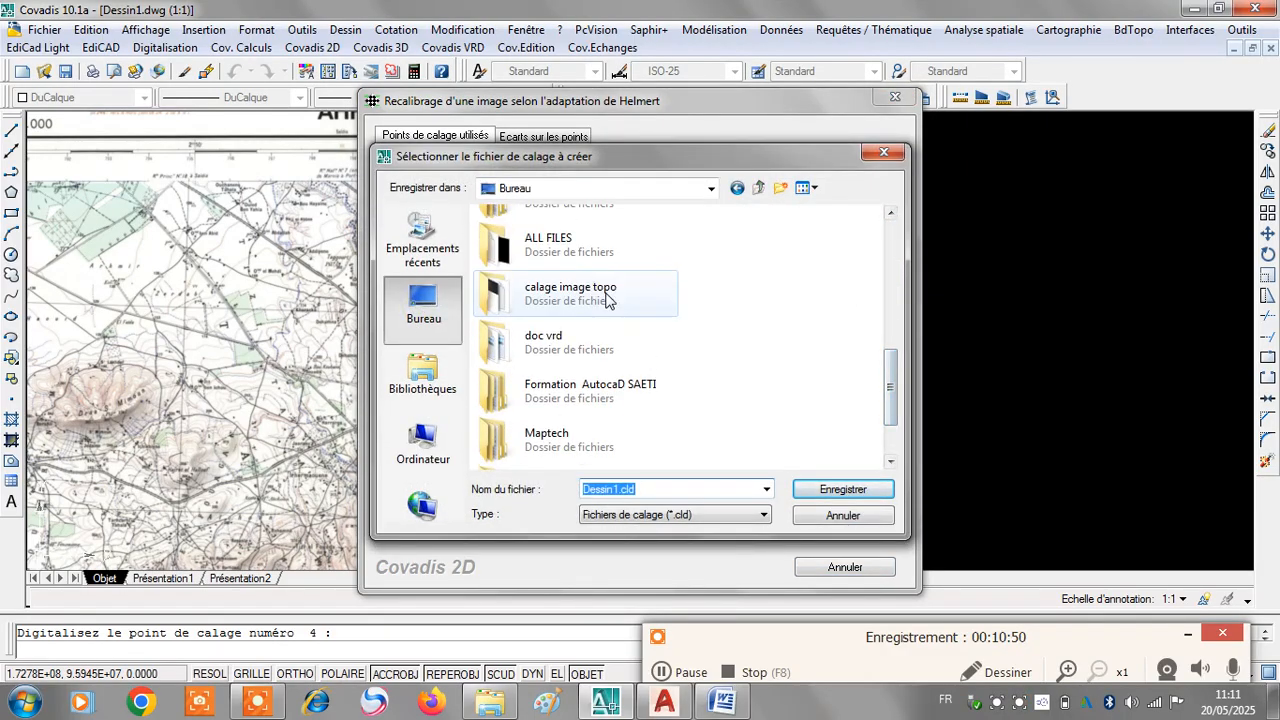
double_click(531, 289)
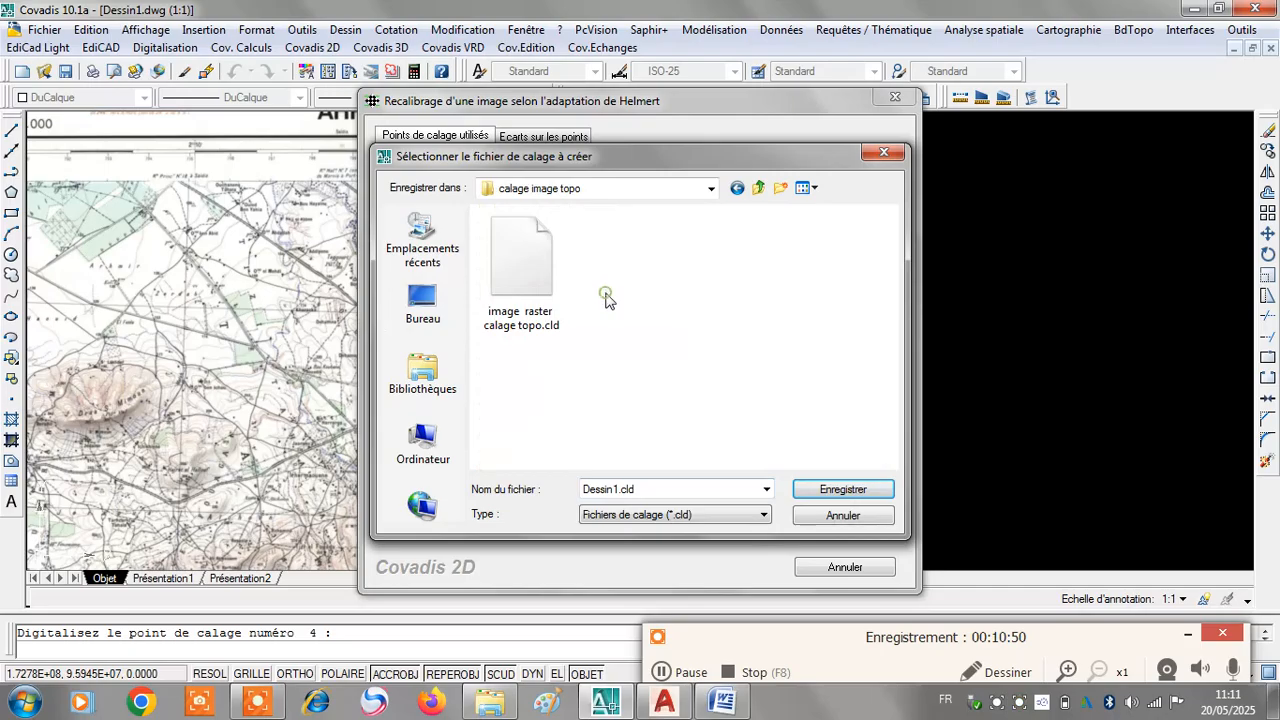
click(652, 494)
click(647, 494)
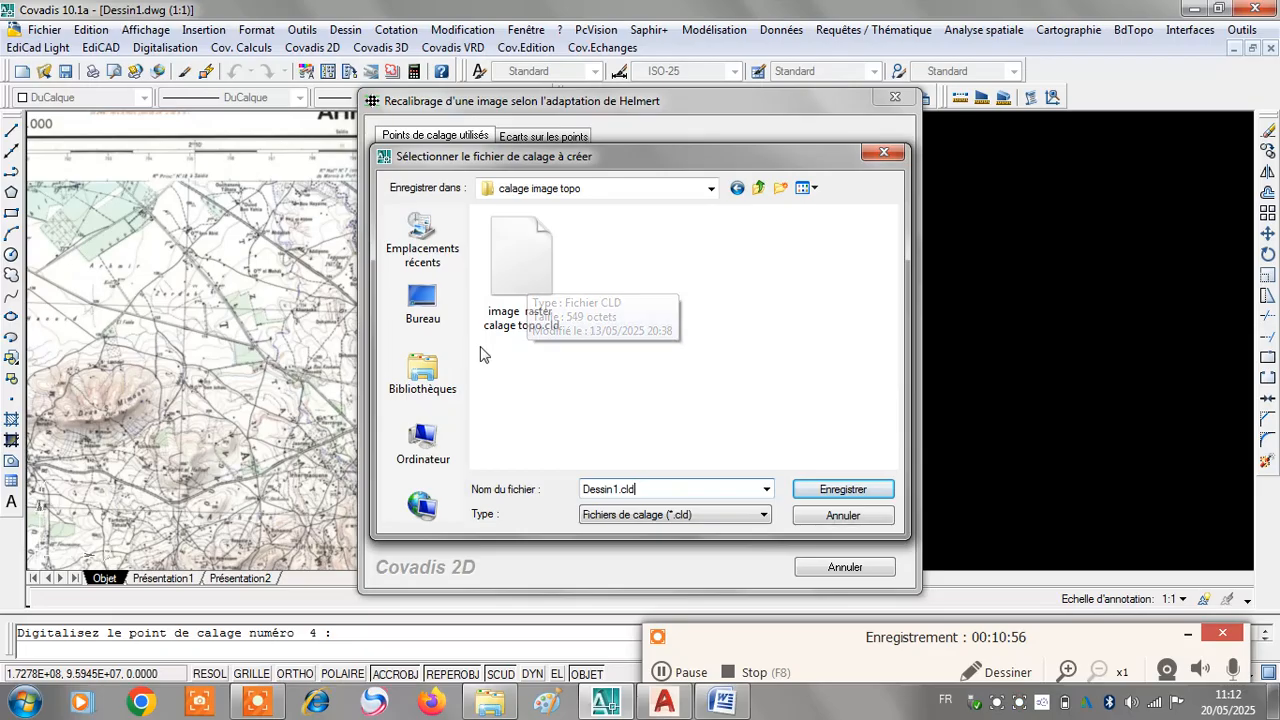
click(520, 272)
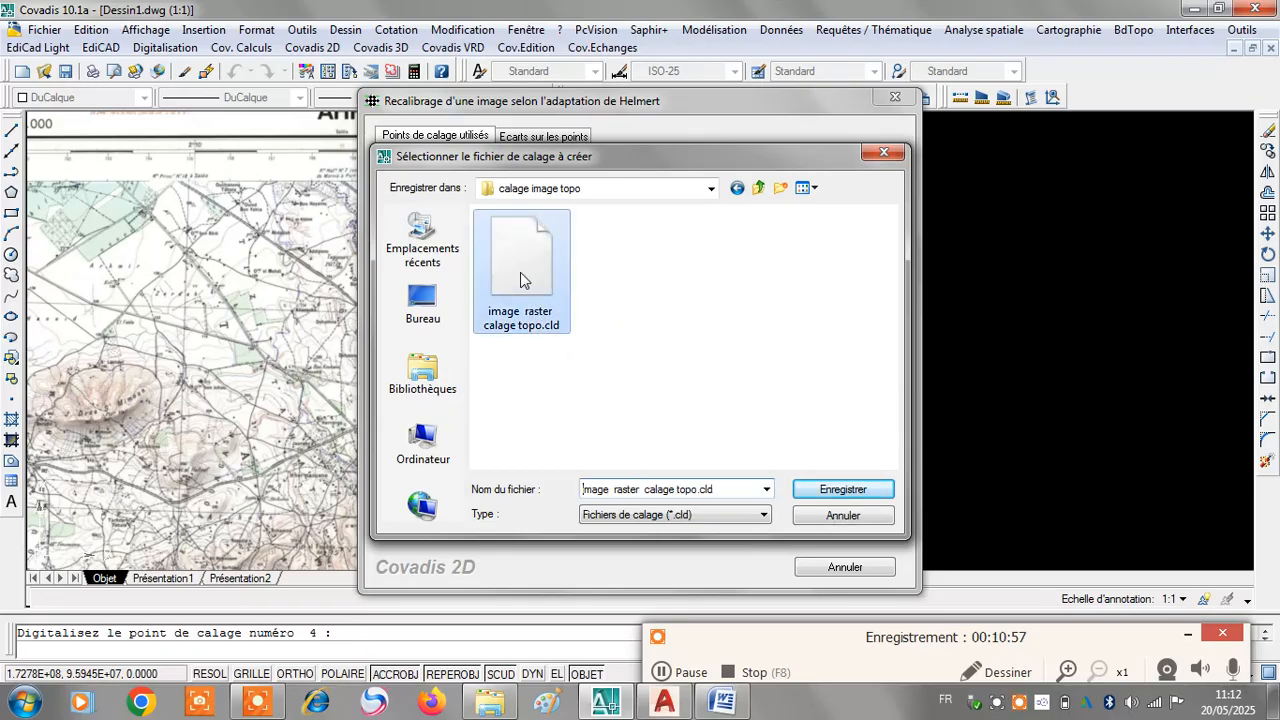
click(826, 490)
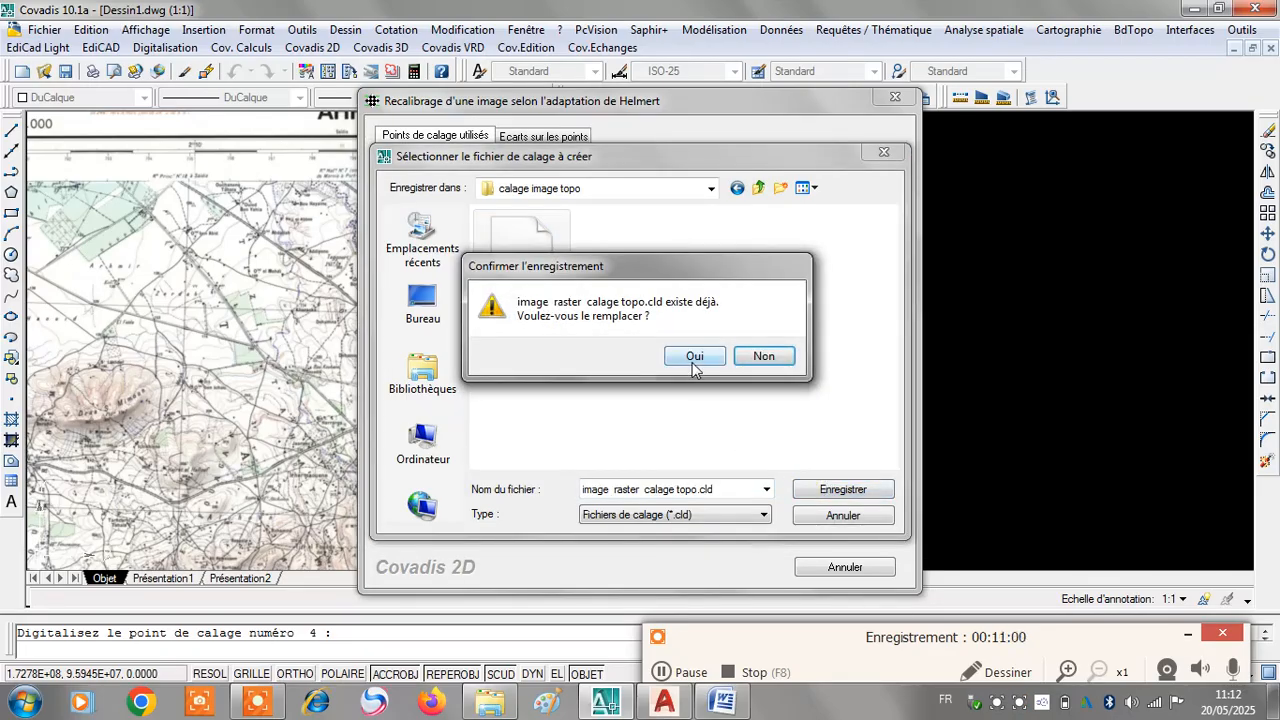
click(695, 358)
click(806, 398)
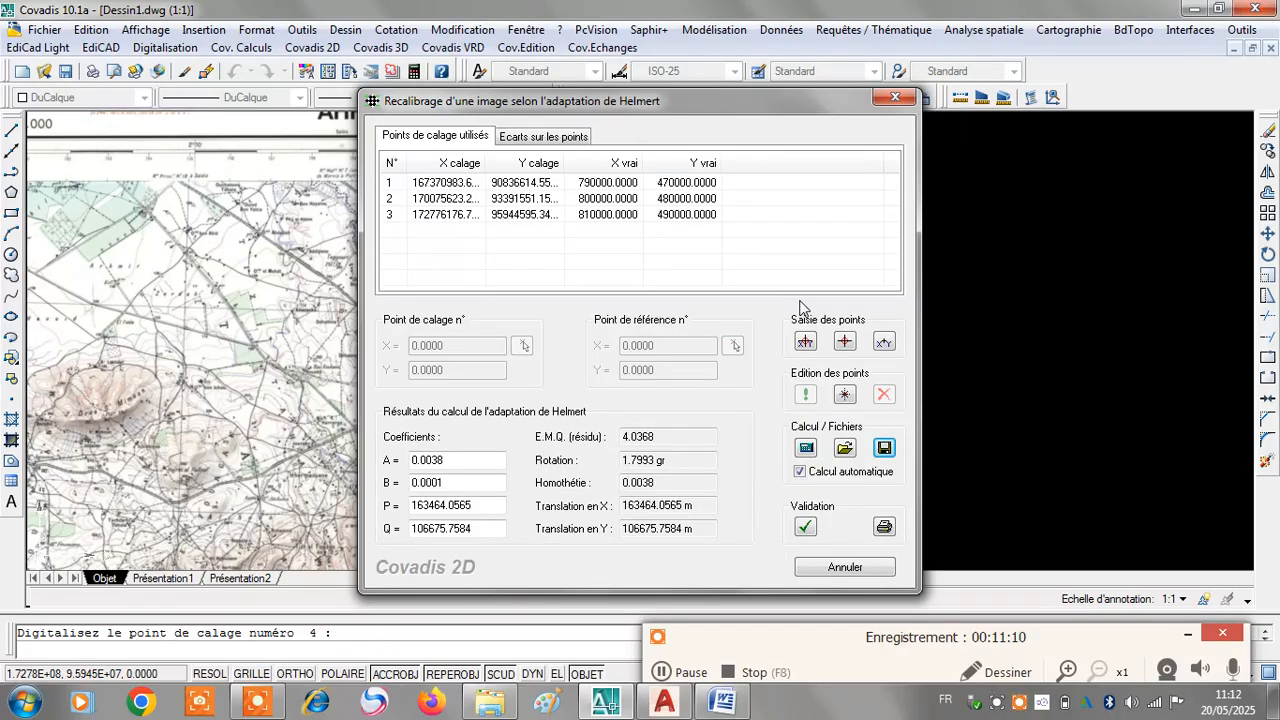
click(855, 567)
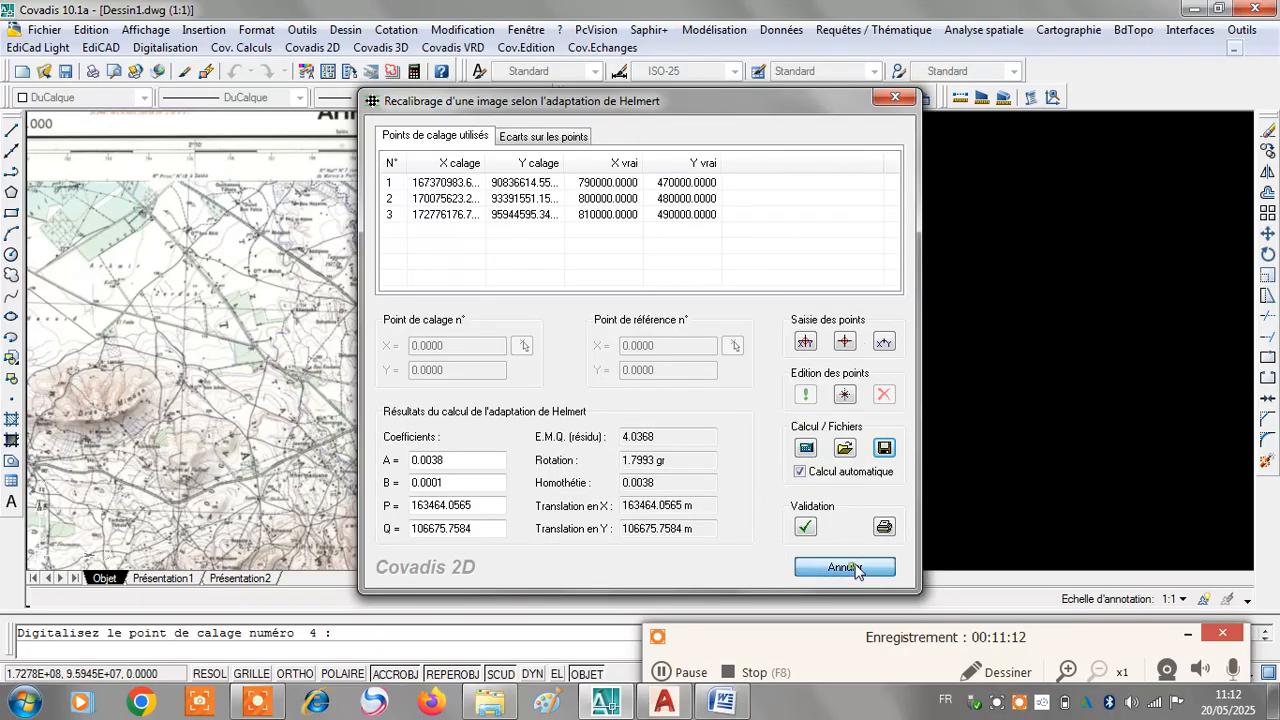
Restart the Helmert calibration on the map image and load "image raster calage topo.cld" from the desktop folder "calage image topo"
scroll(750, 366, down, 5)
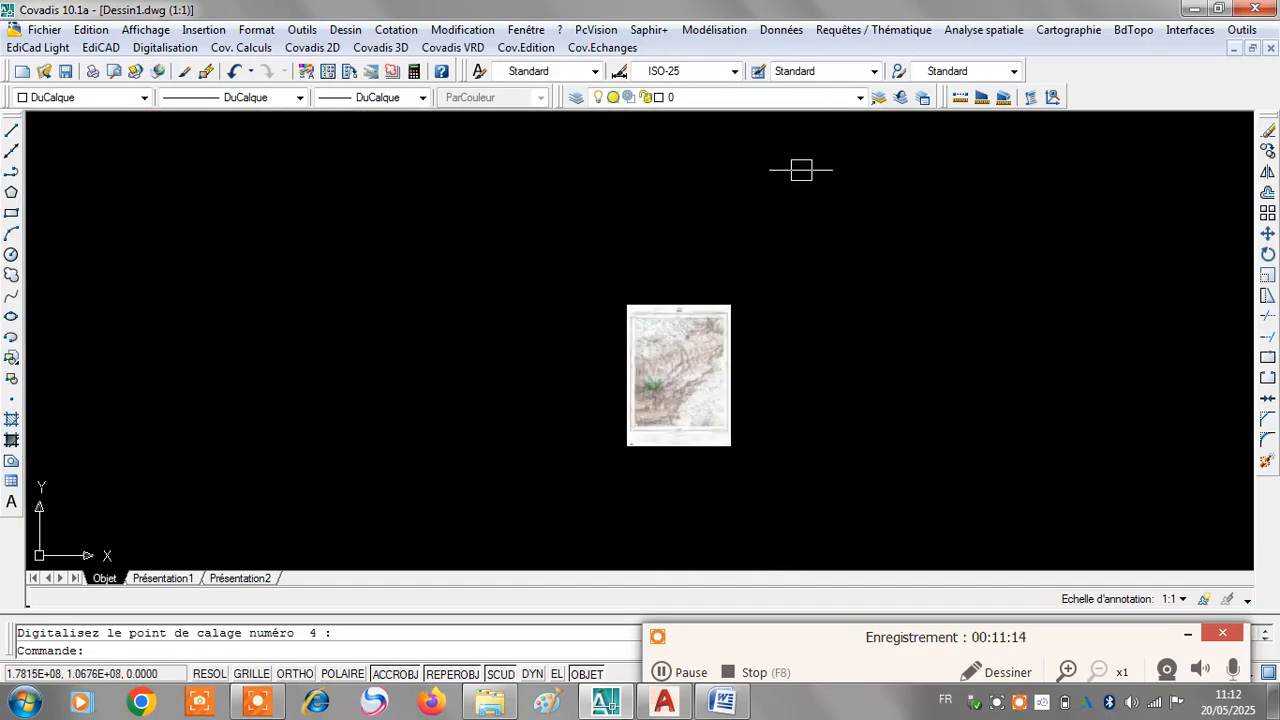
click(526, 47)
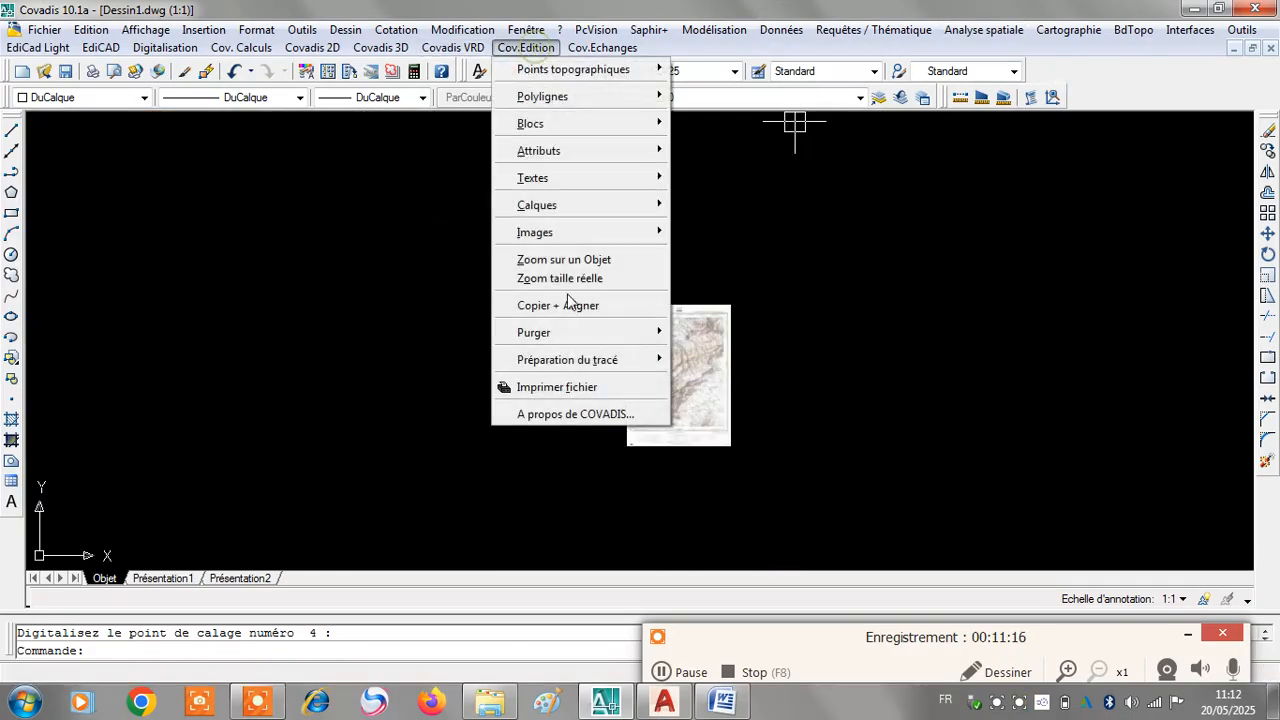
mouse_move(570, 240)
click(705, 268)
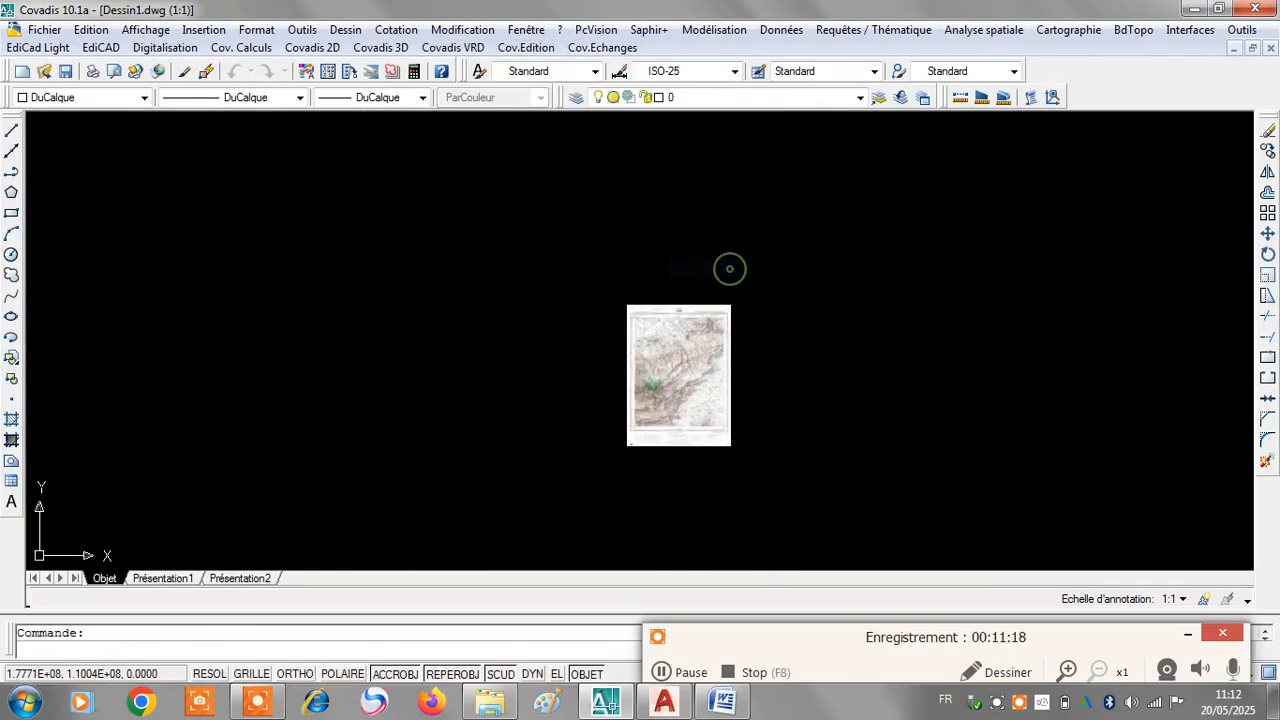
click(683, 311)
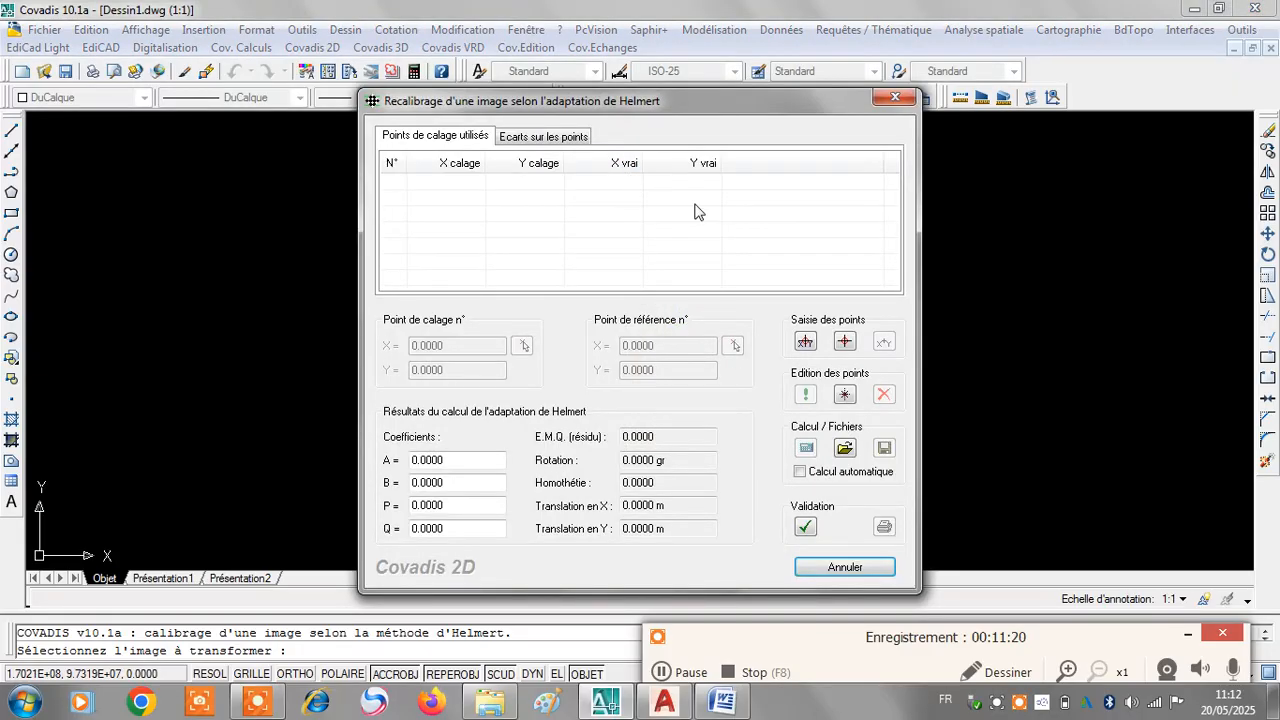
click(846, 448)
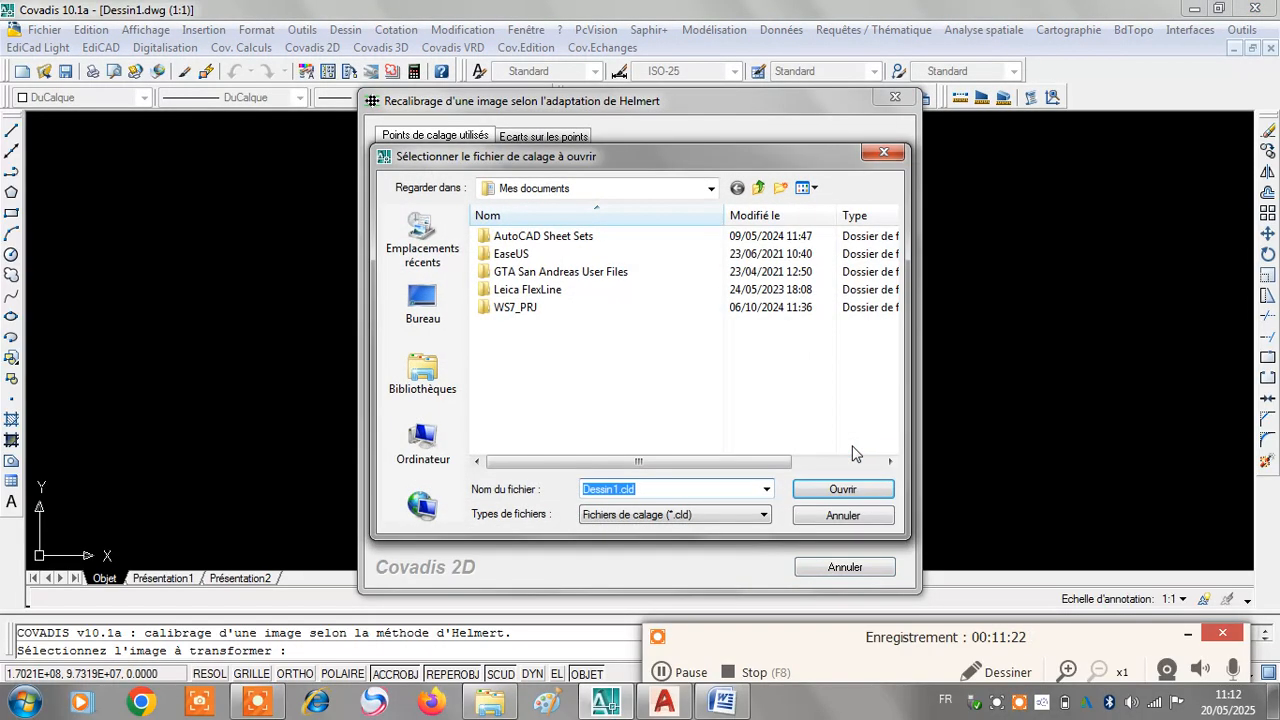
click(423, 300)
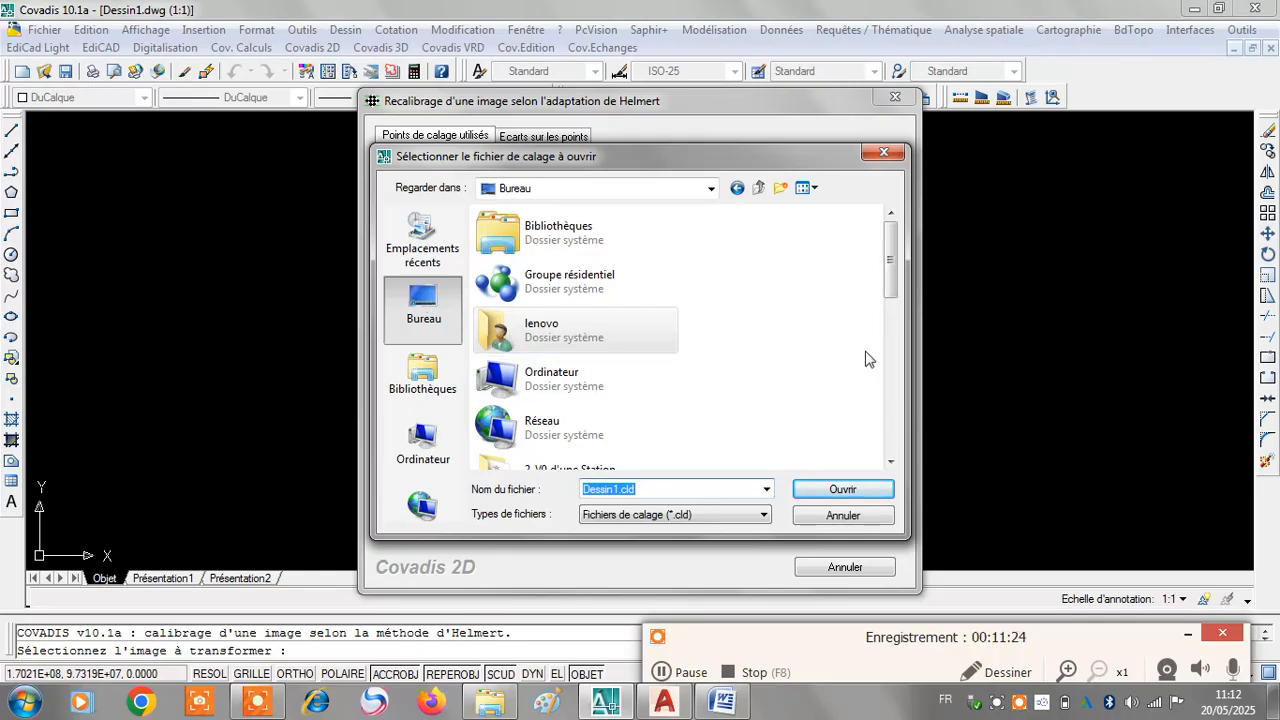
drag(897, 258, 879, 365)
double_click(591, 395)
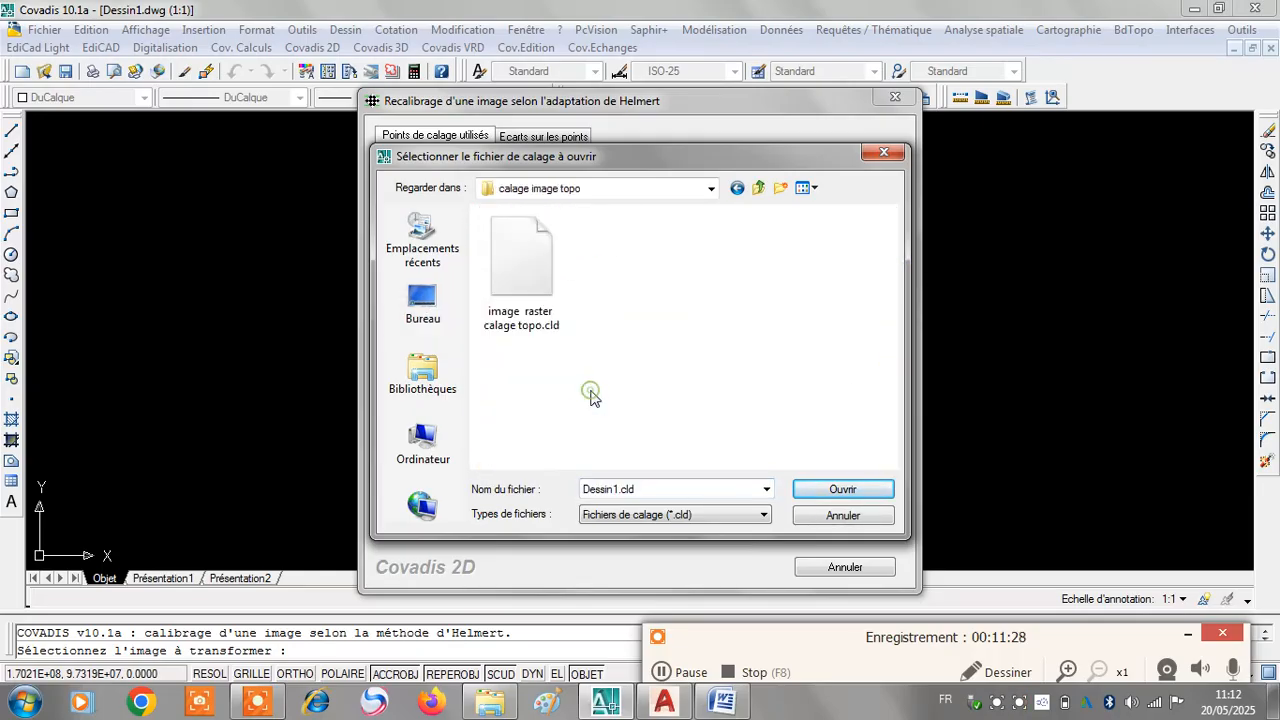
click(522, 268)
click(845, 490)
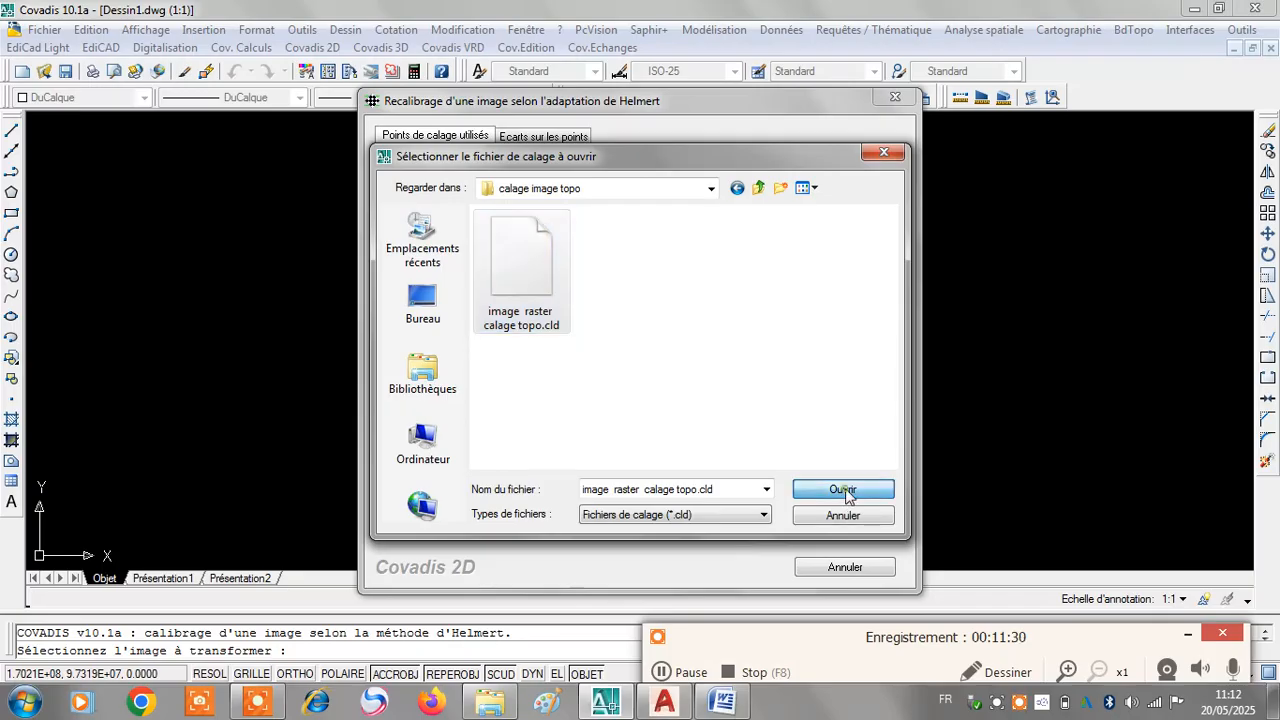
Compute the Helmert adaptation from the loaded points and cancel the calibration
click(805, 397)
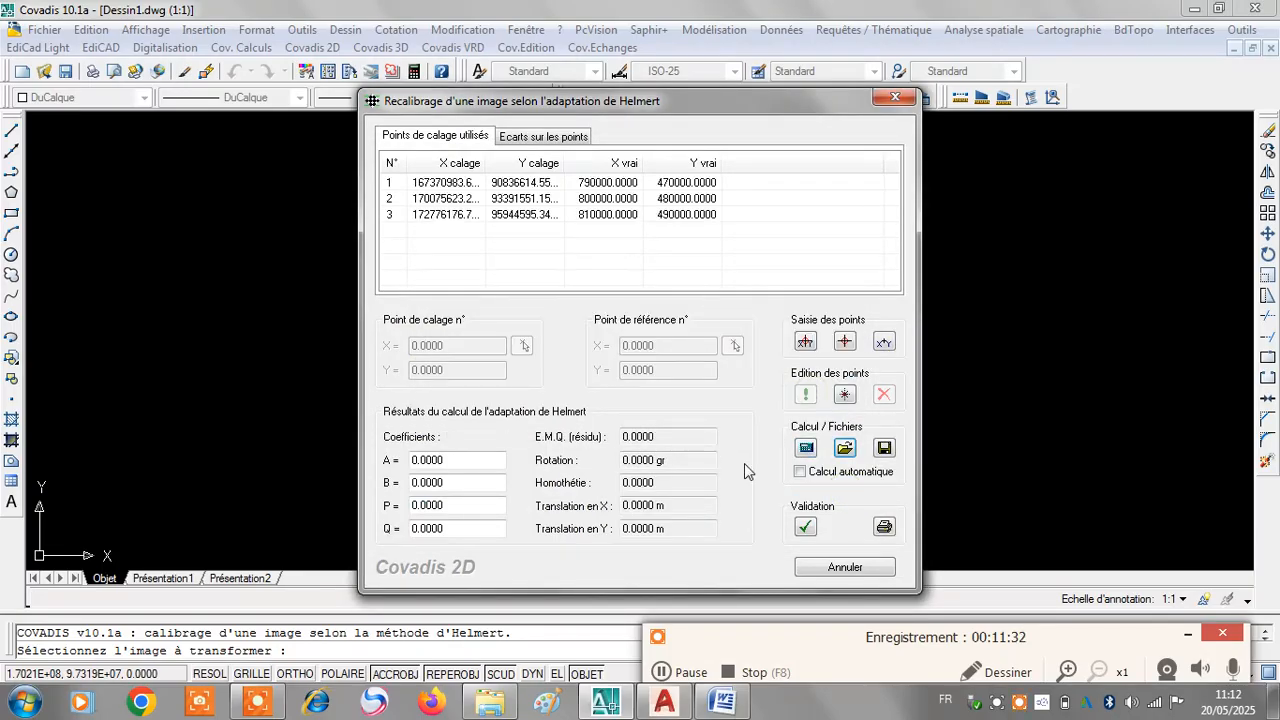
click(807, 449)
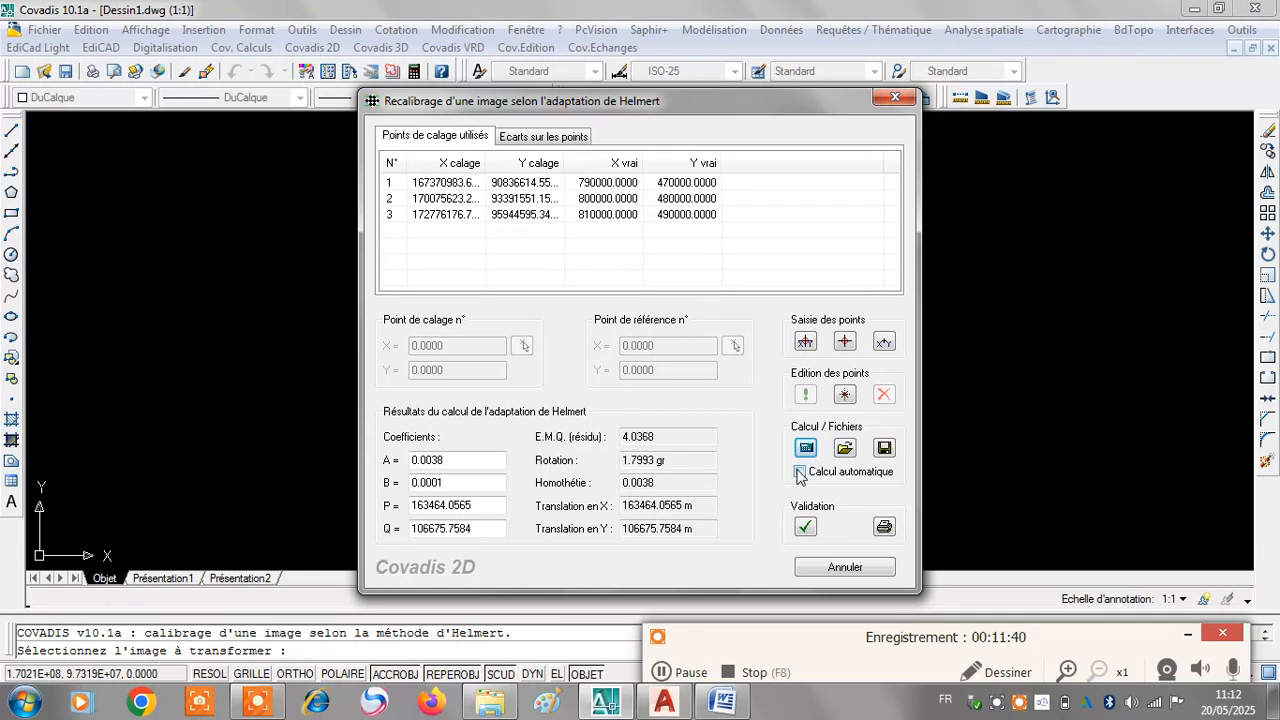
click(873, 567)
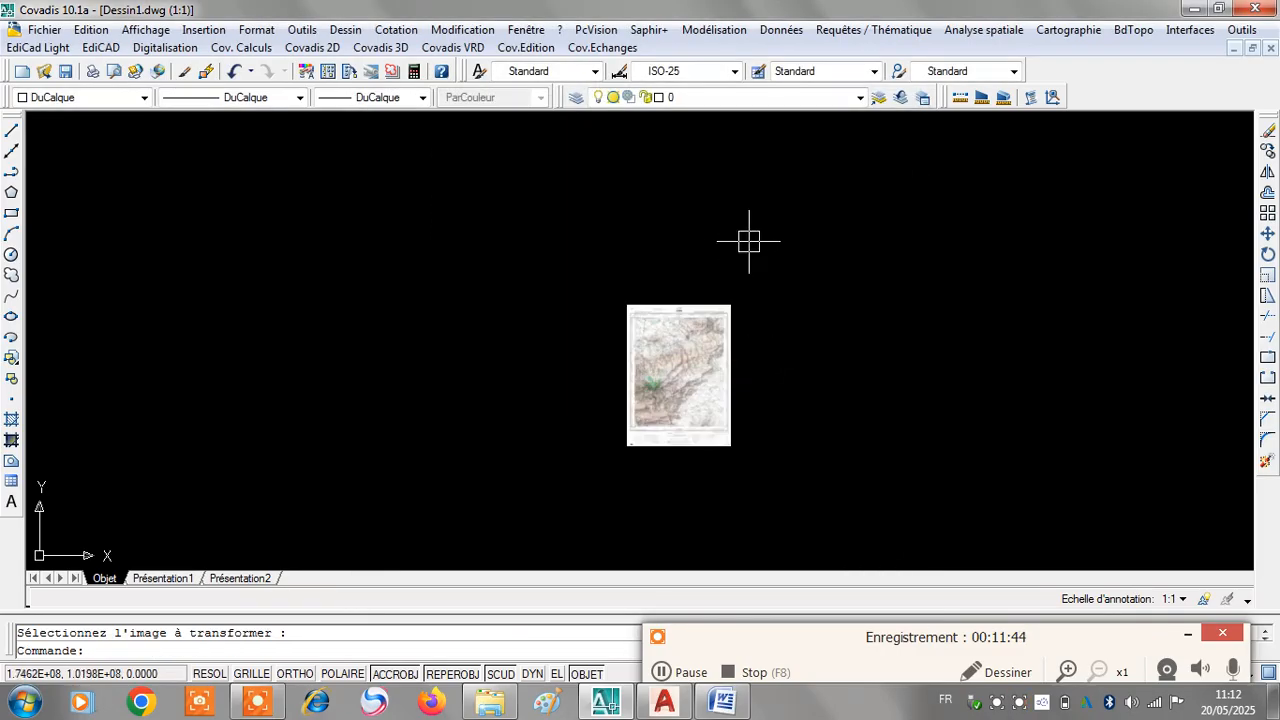
Repeat the Calage command on the map image and enable automatic calculation
right_click(716, 204)
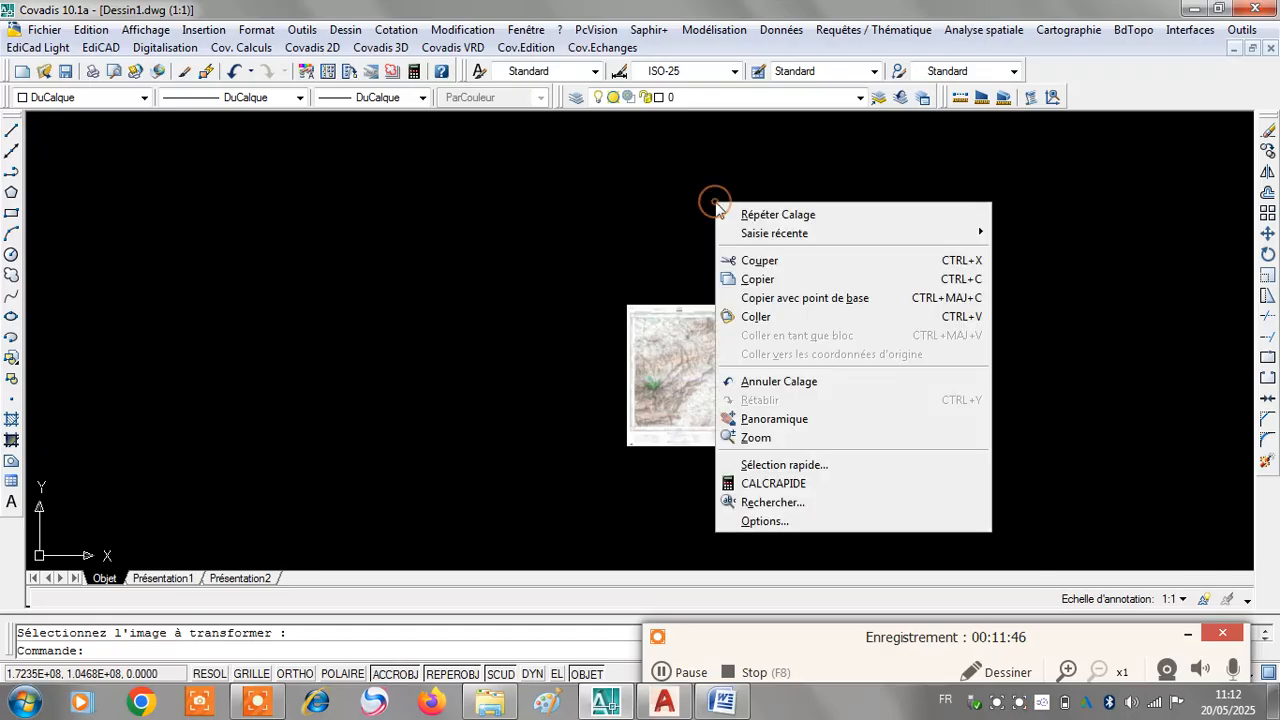
click(824, 218)
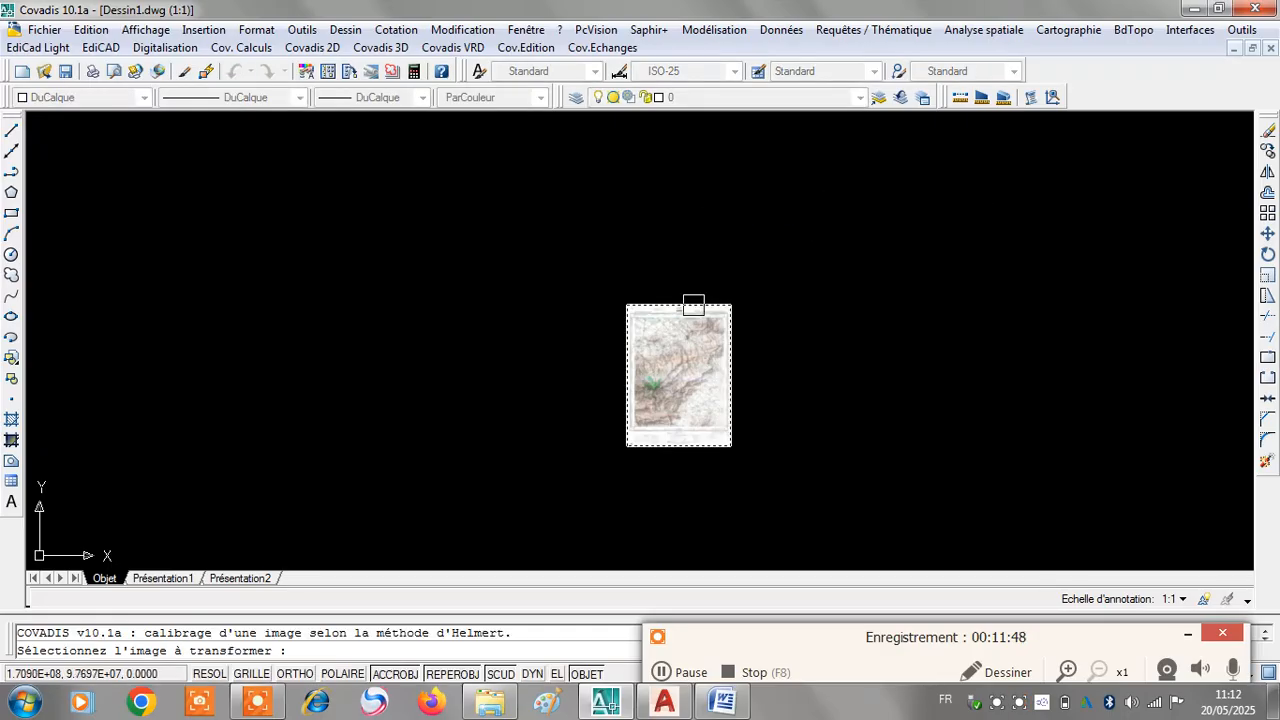
click(695, 308)
click(800, 472)
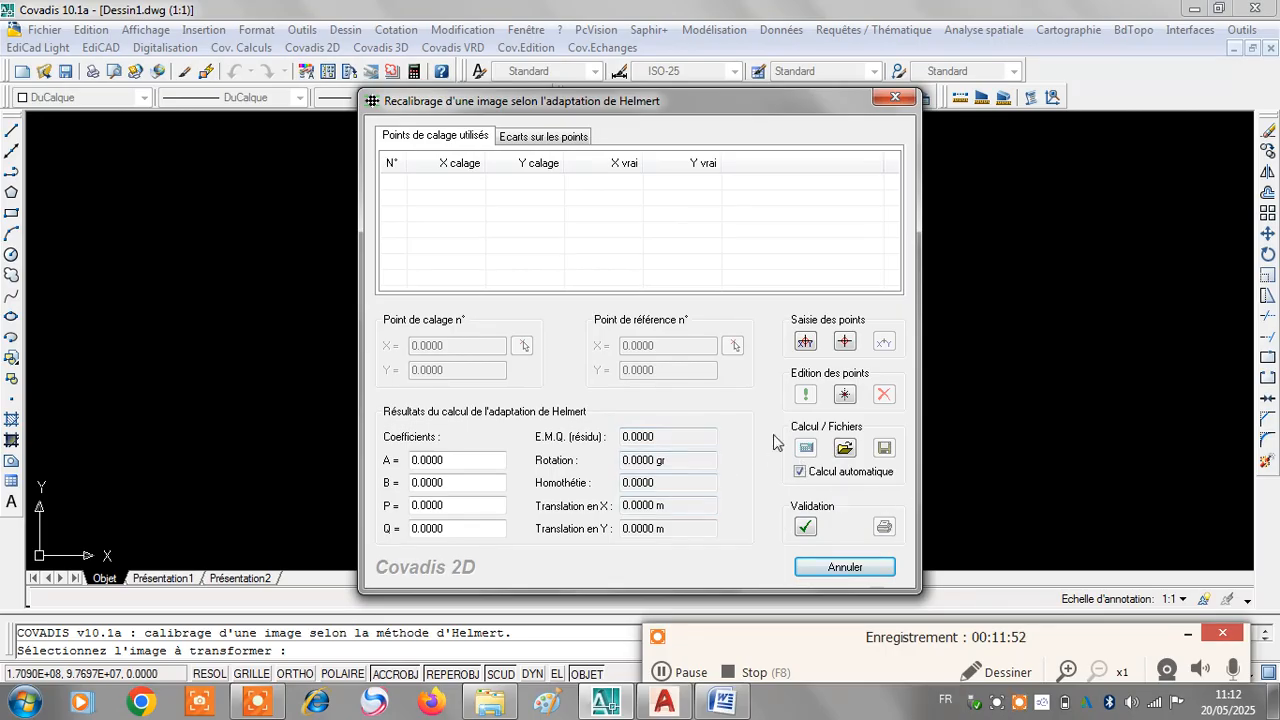
Load the calibration points from "image raster calage topo.cld" in the desktop folder "calage image topo"
click(845, 447)
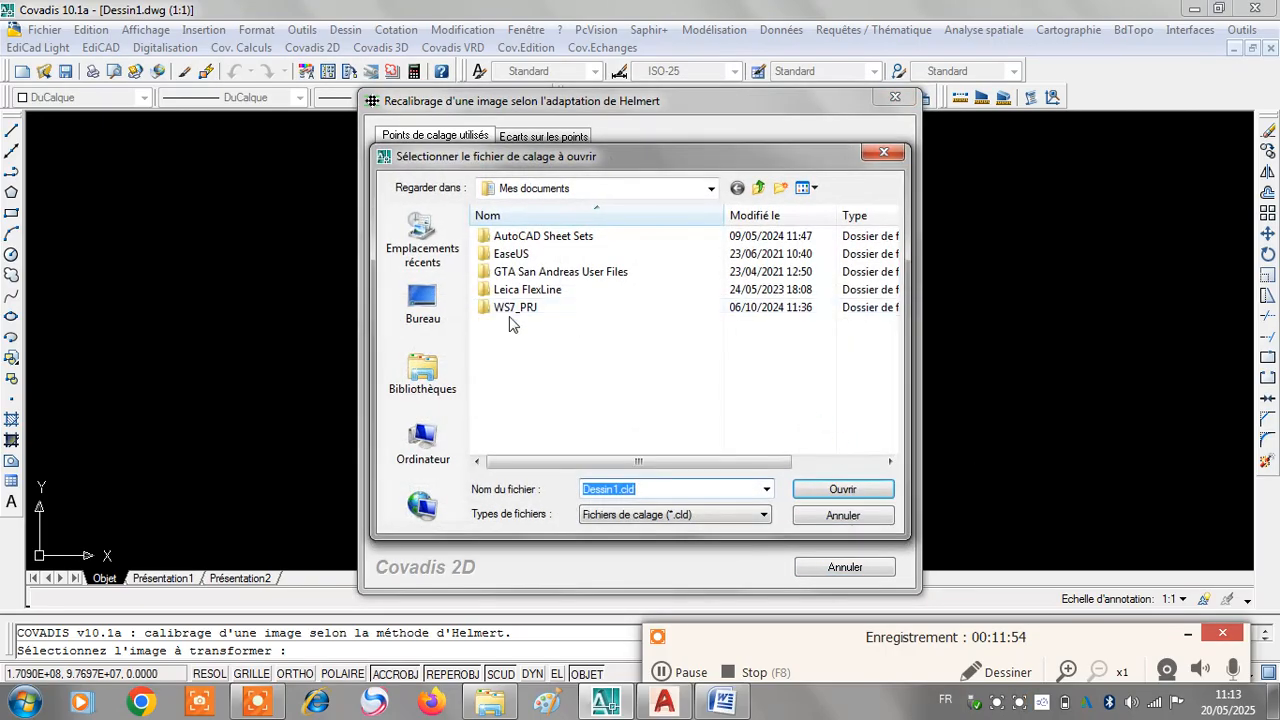
click(423, 303)
drag(893, 258, 894, 373)
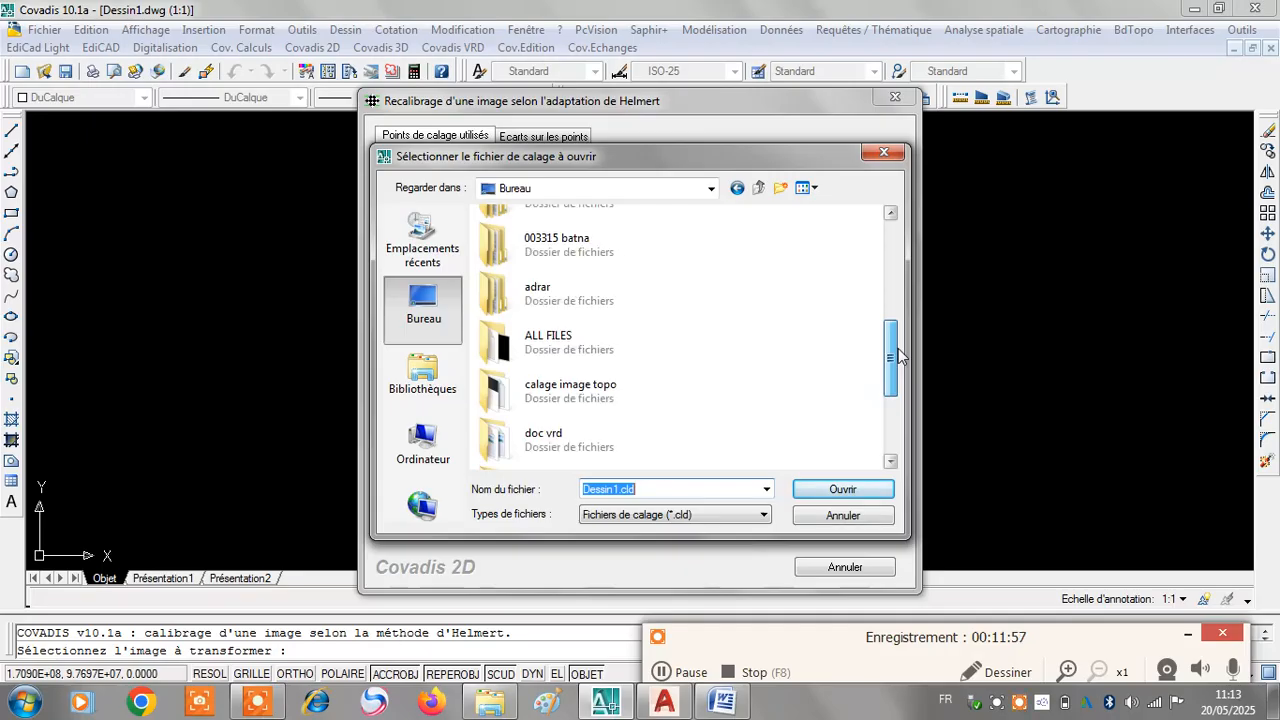
double_click(610, 383)
click(530, 300)
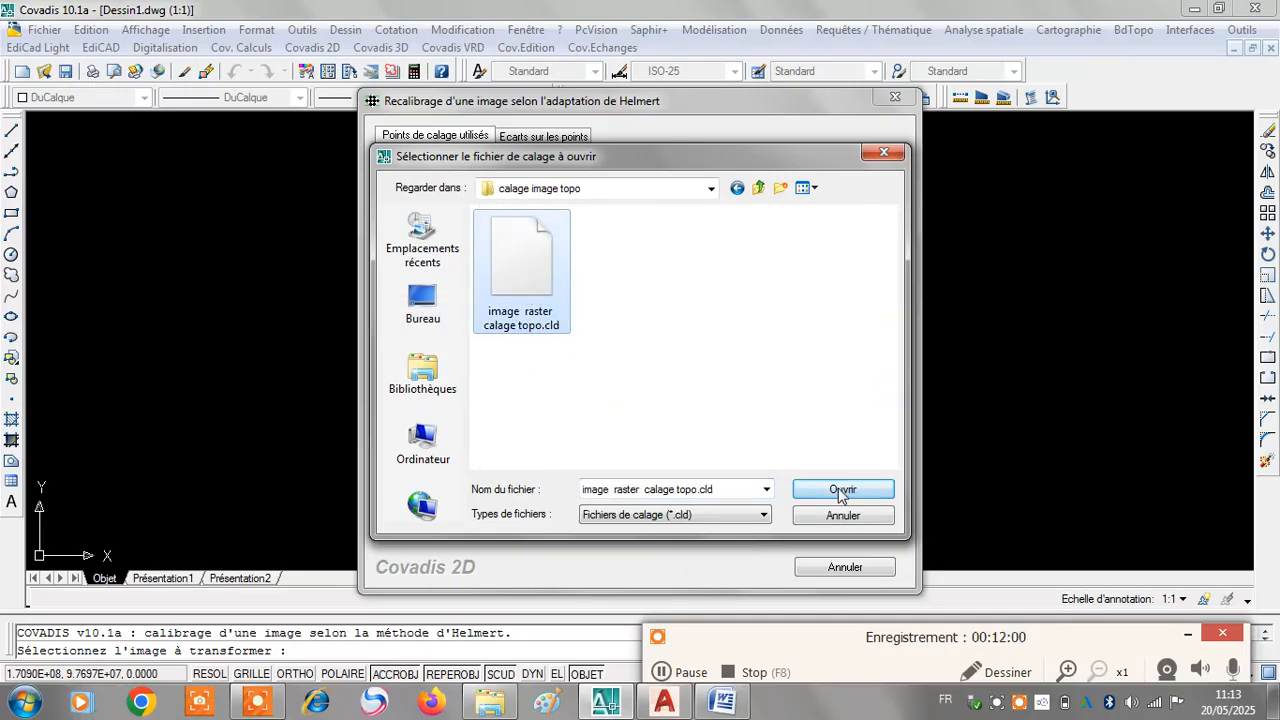
click(841, 490)
click(808, 397)
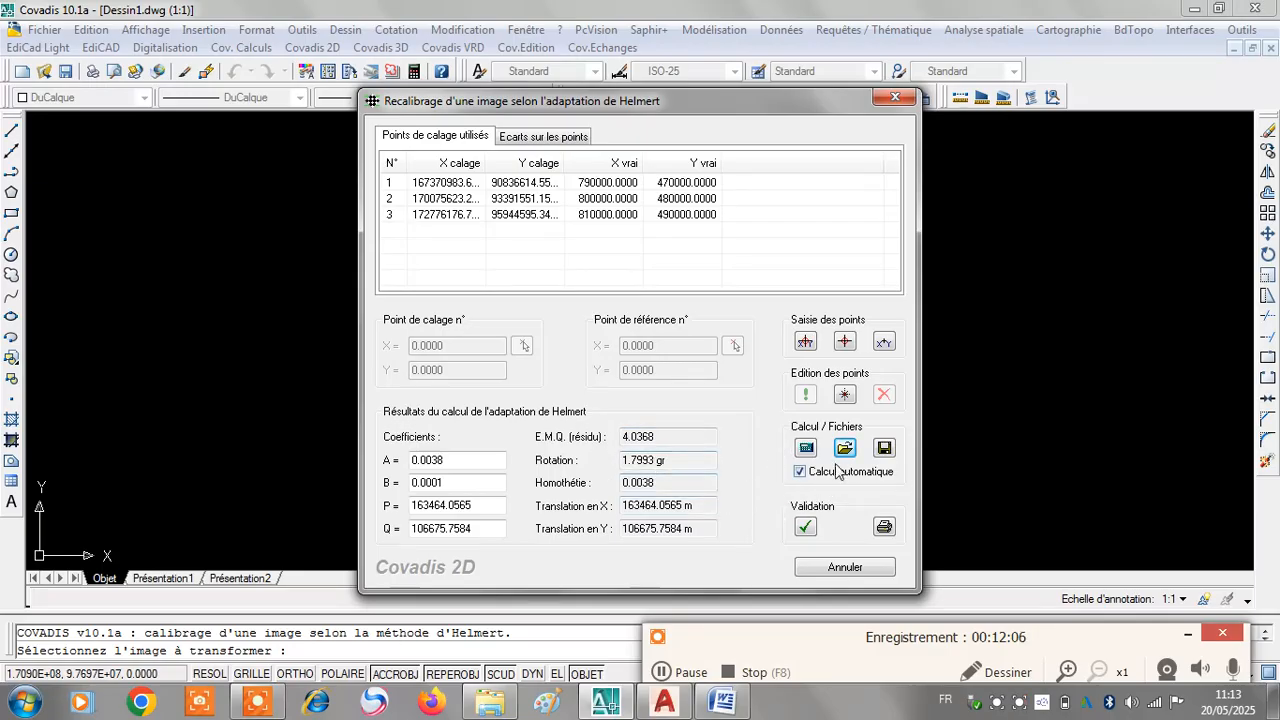
Show the point deviations and save the calibration summary over "image raster calage.rtf" in the desktop folder "calage image topo"
click(565, 138)
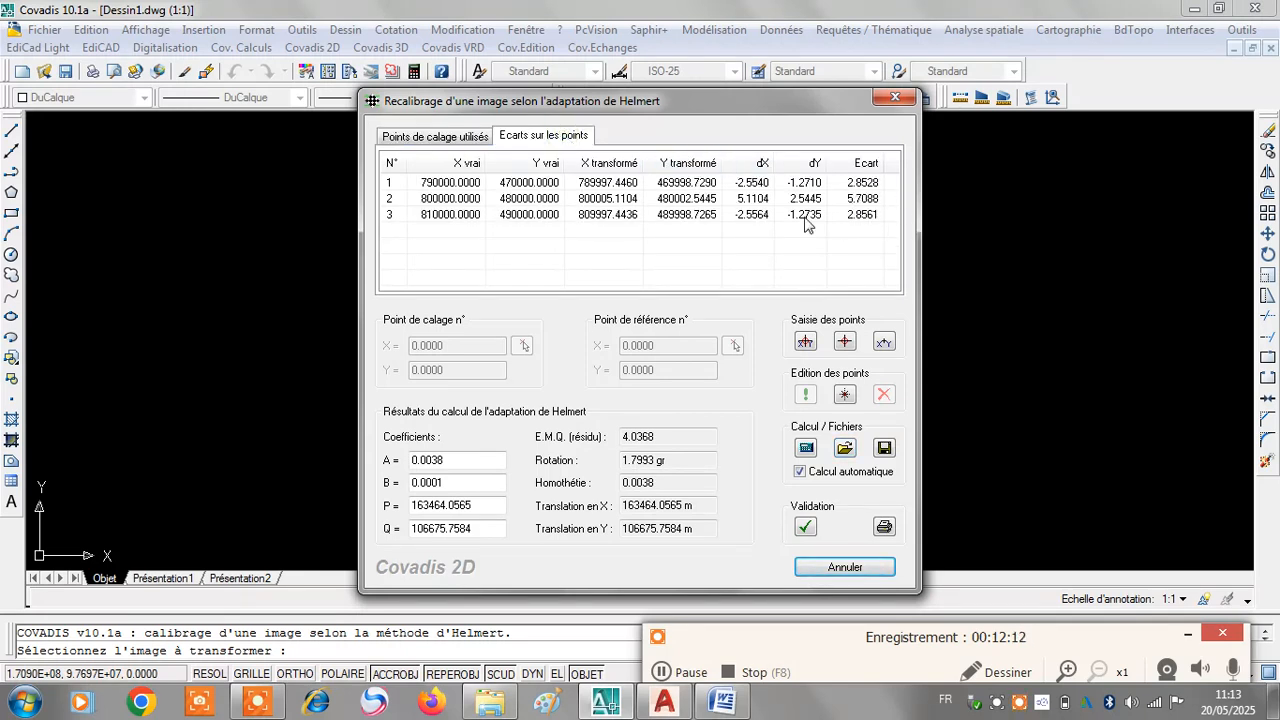
click(884, 526)
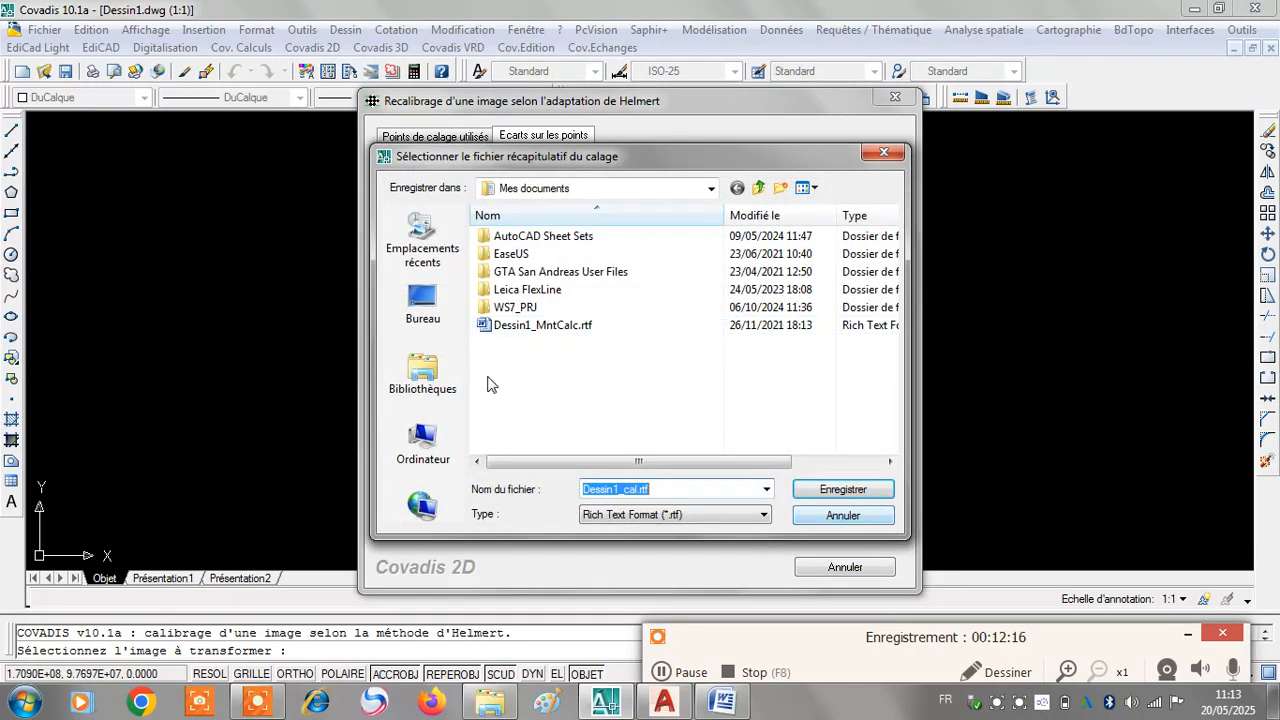
click(423, 305)
drag(887, 256, 885, 322)
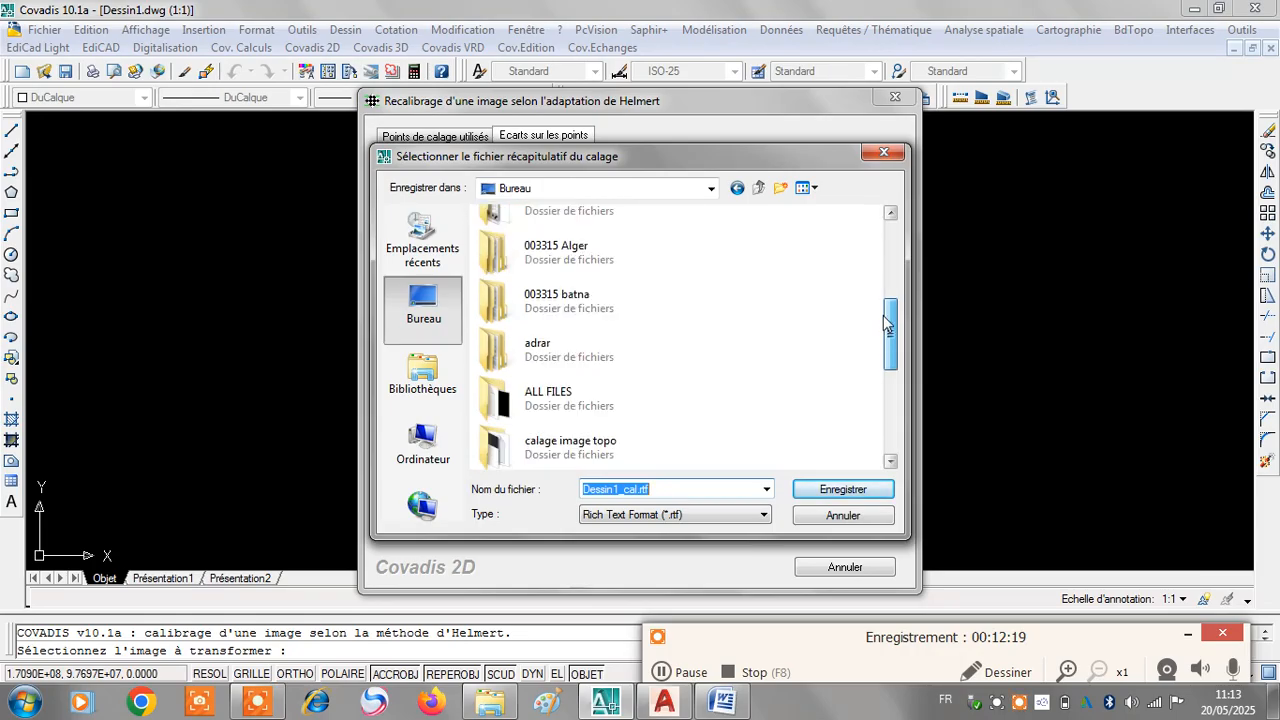
double_click(572, 442)
click(560, 237)
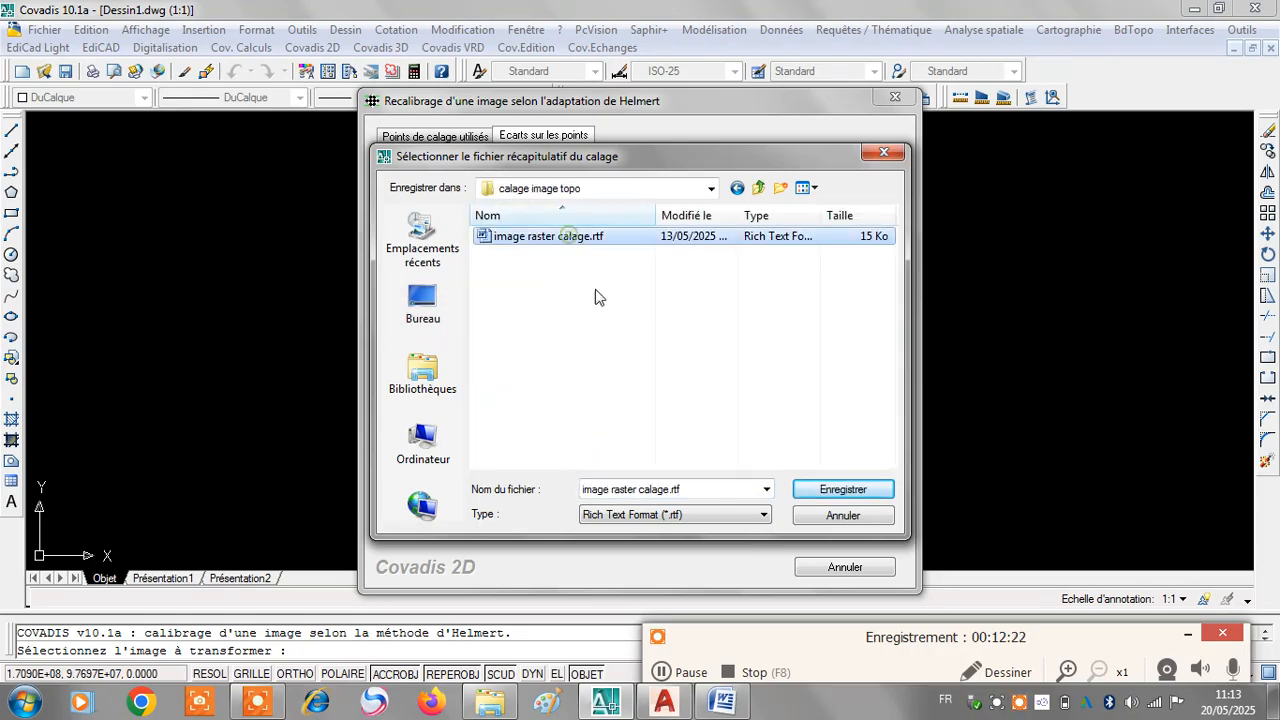
click(855, 490)
click(694, 356)
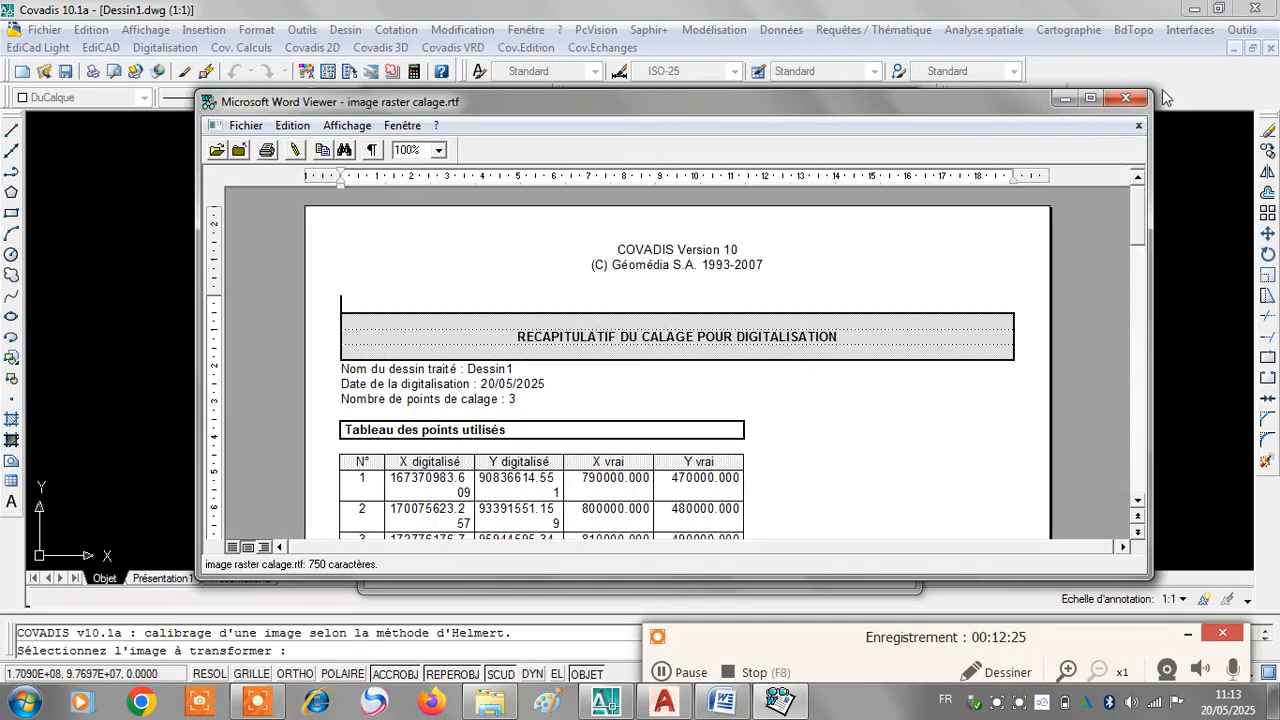
Maximize the calibration report and examine its tables of points used, deviations and calibration characteristics
click(1090, 98)
drag(1268, 226, 1270, 326)
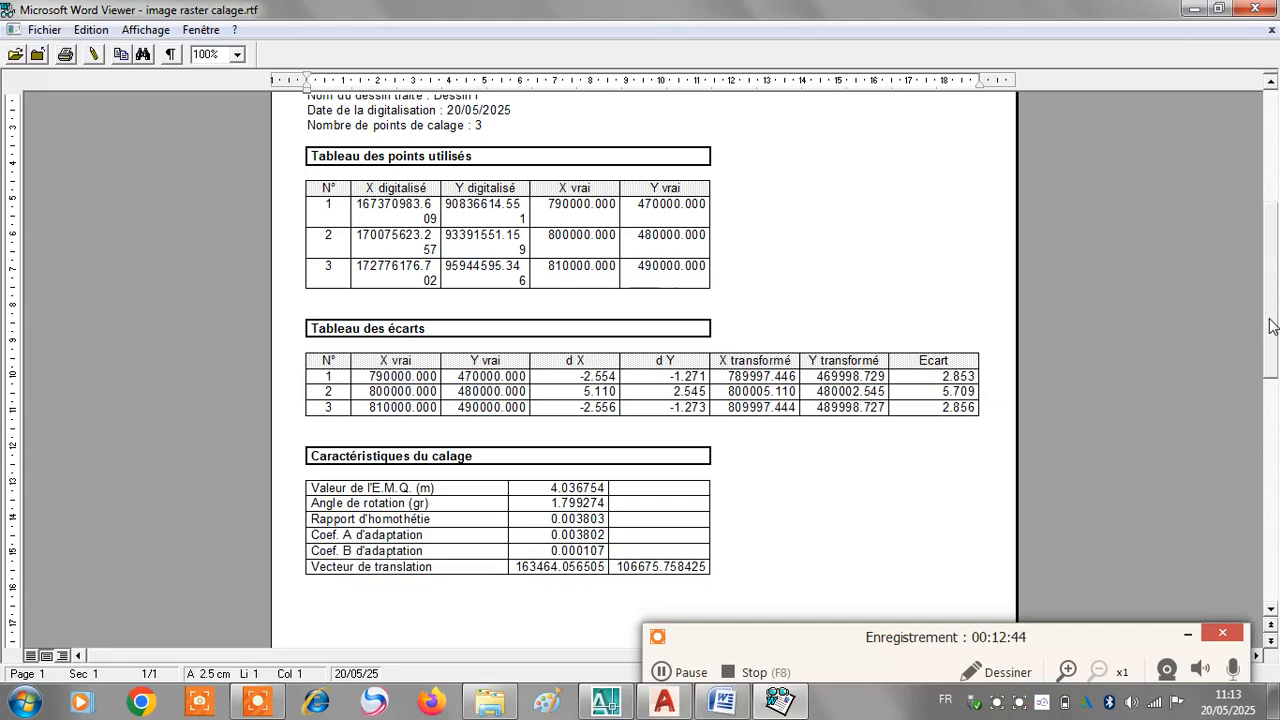
Leave the calibration report, validate the Helmert recalibration of the image and zoom to the drawing's extents
click(1195, 9)
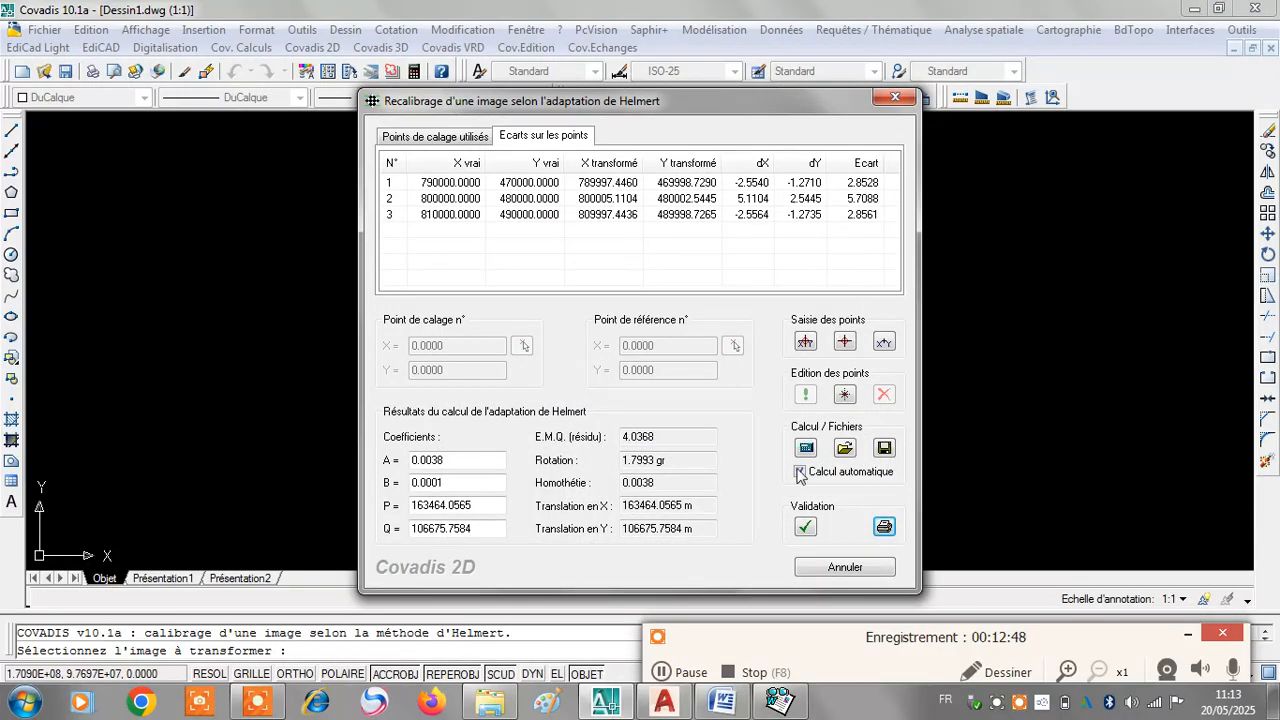
click(806, 527)
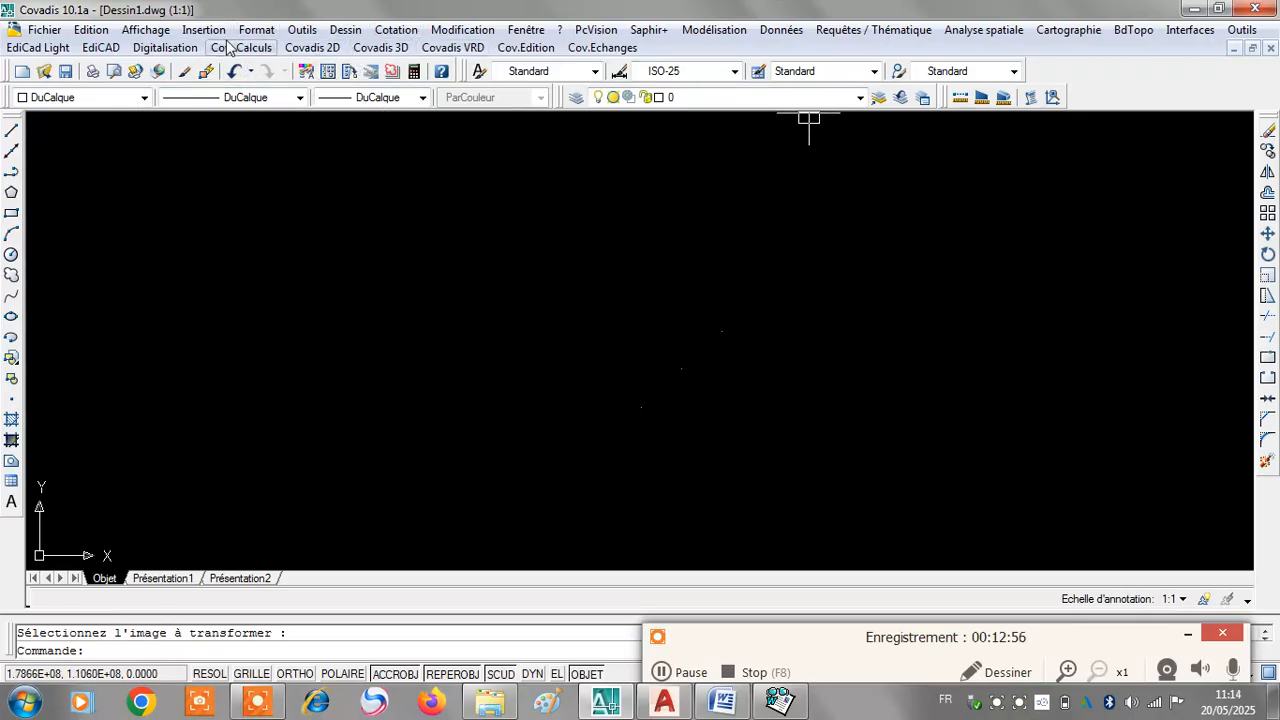
click(155, 31)
mouse_move(350, 116)
click(444, 329)
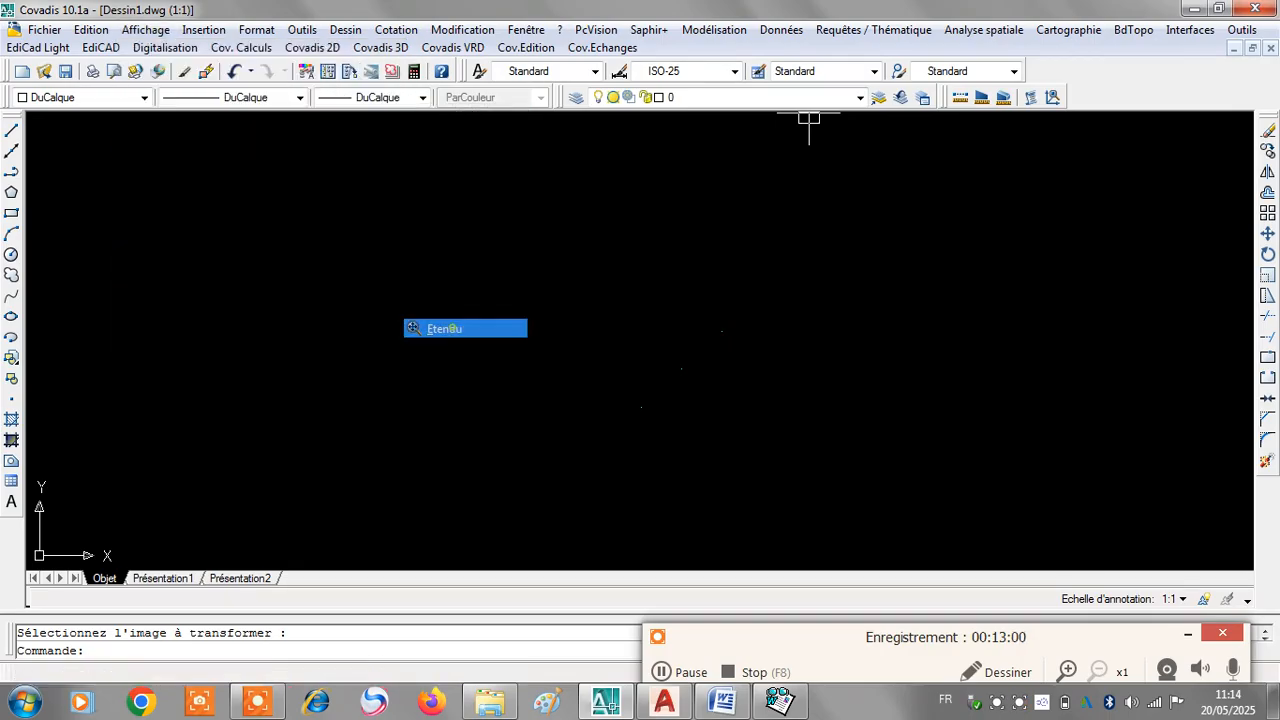
Check the cursor coordinates at the map's lower-left calibration grid crossing against X 790000, Y 470000
scroll(560, 370, up, 15)
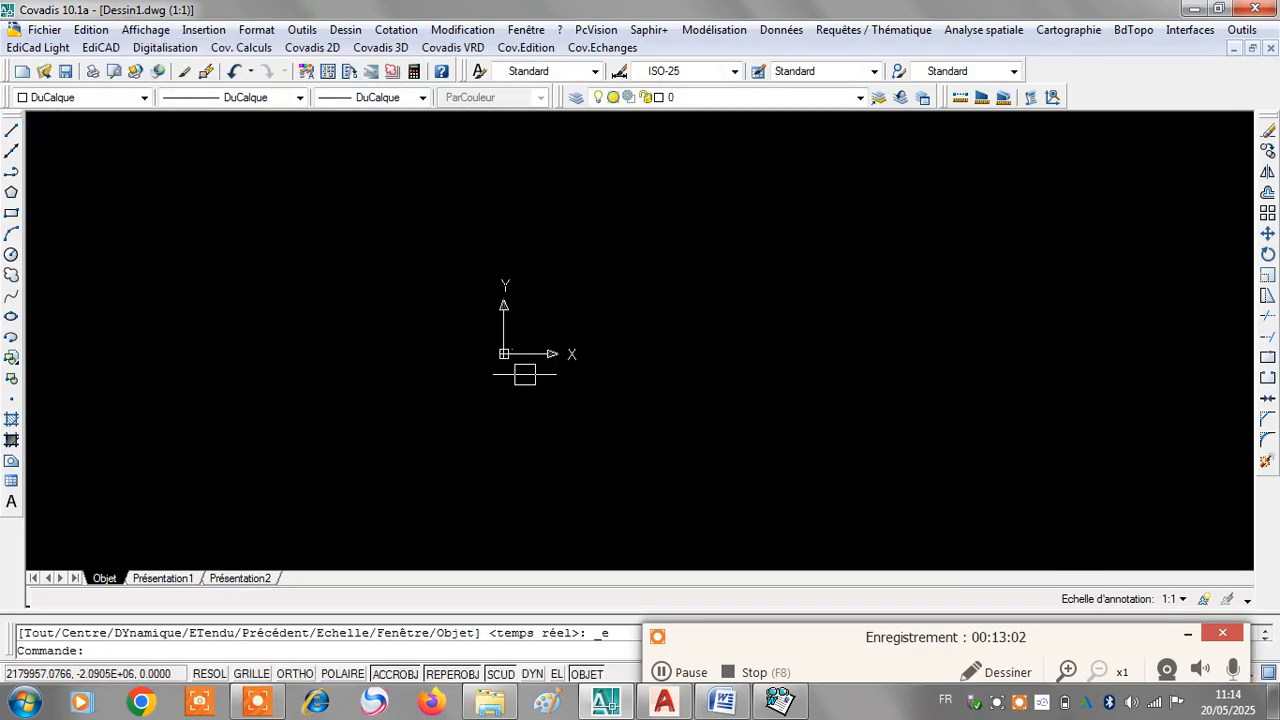
scroll(501, 343, up, 10)
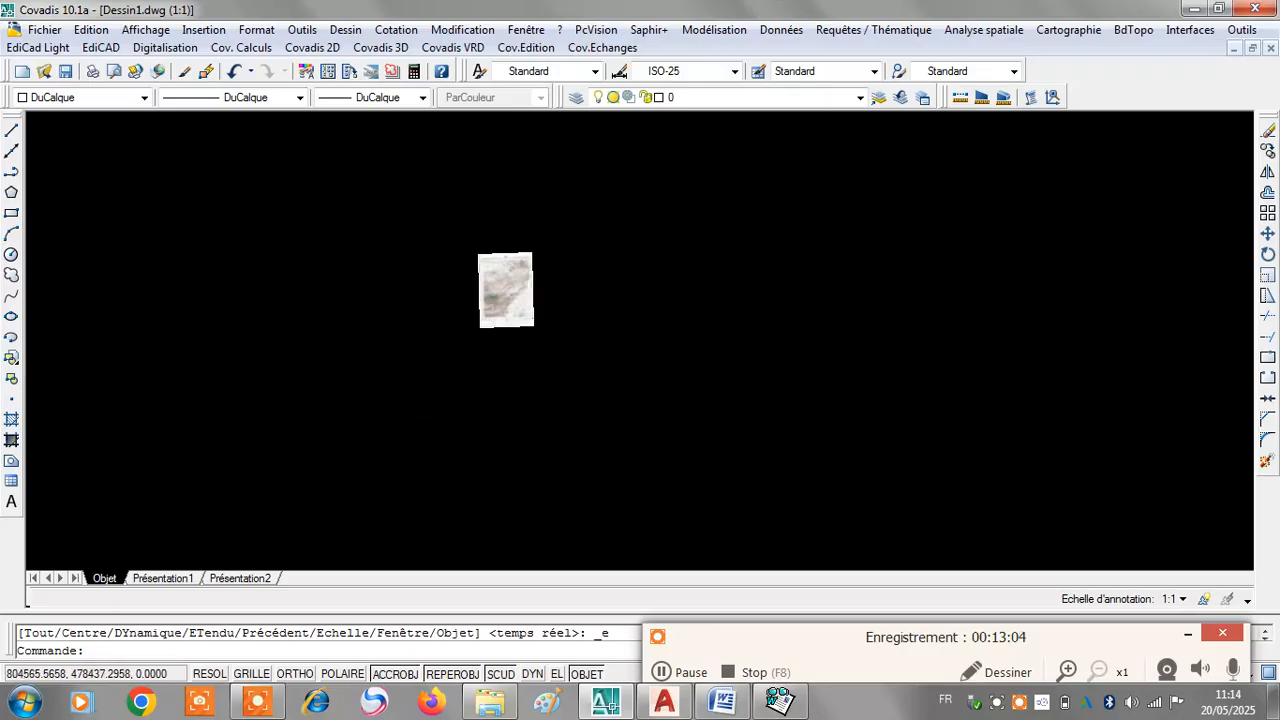
scroll(630, 340, down, 10)
scroll(614, 357, up, 4)
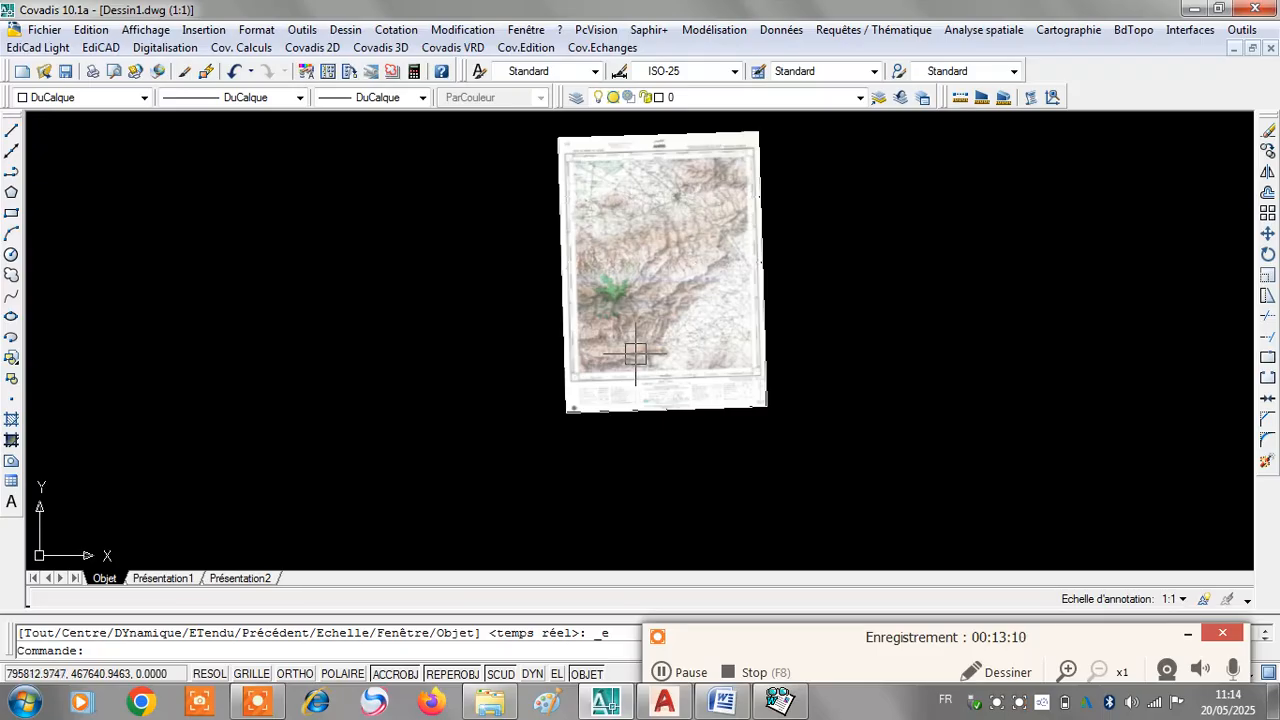
scroll(628, 345, up, 3)
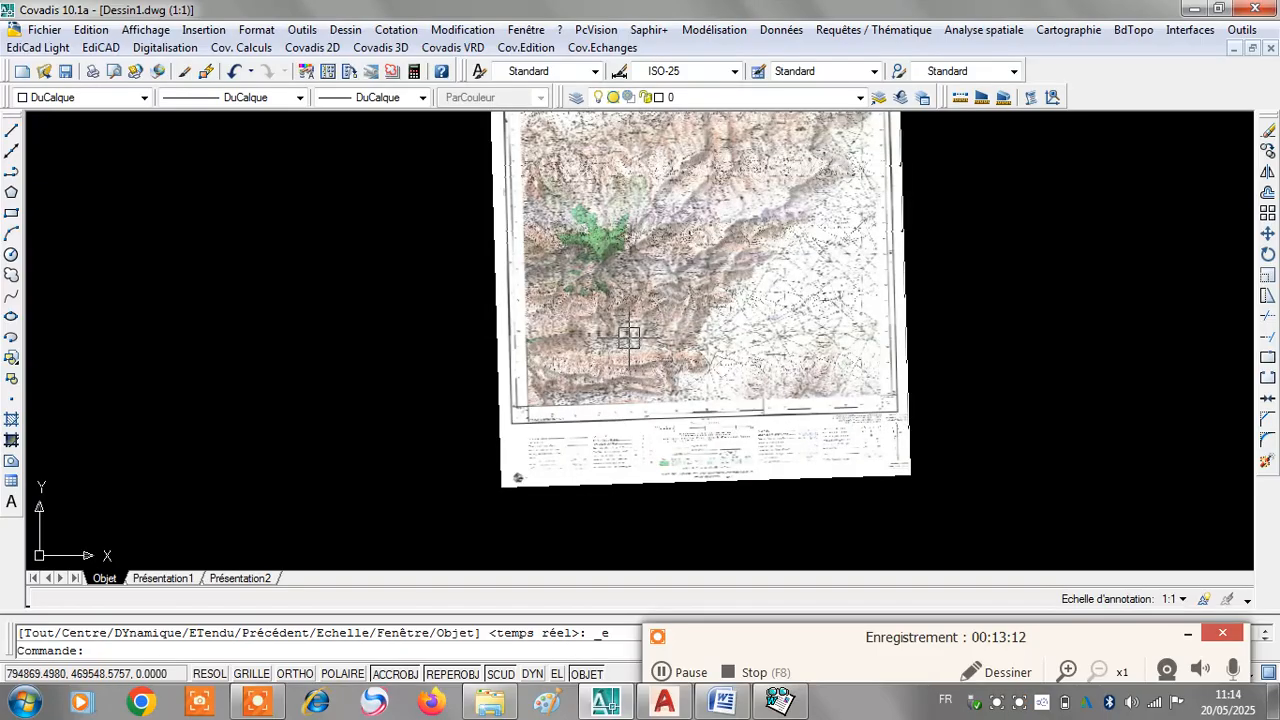
scroll(583, 340, up, 6)
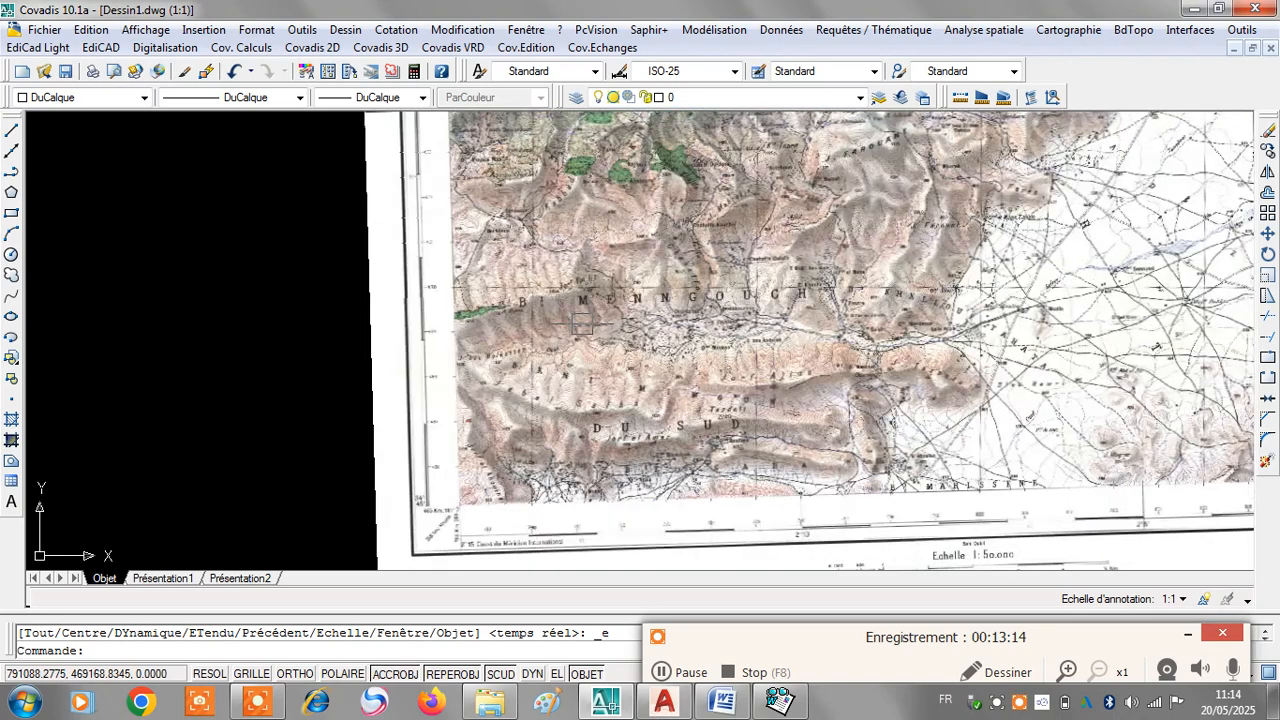
scroll(475, 266, up, 6)
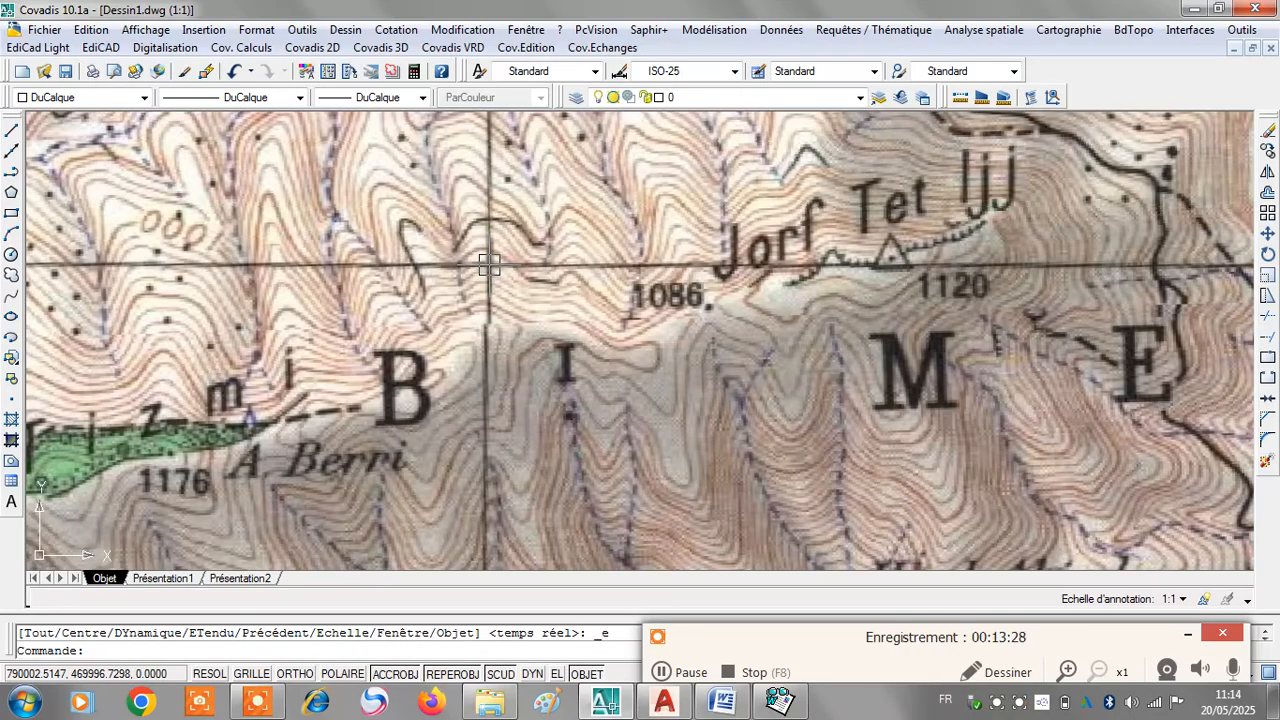
Check the cursor coordinates at the map's central calibration grid crossing against X 800000, Y 480000
scroll(489, 264, down, 10)
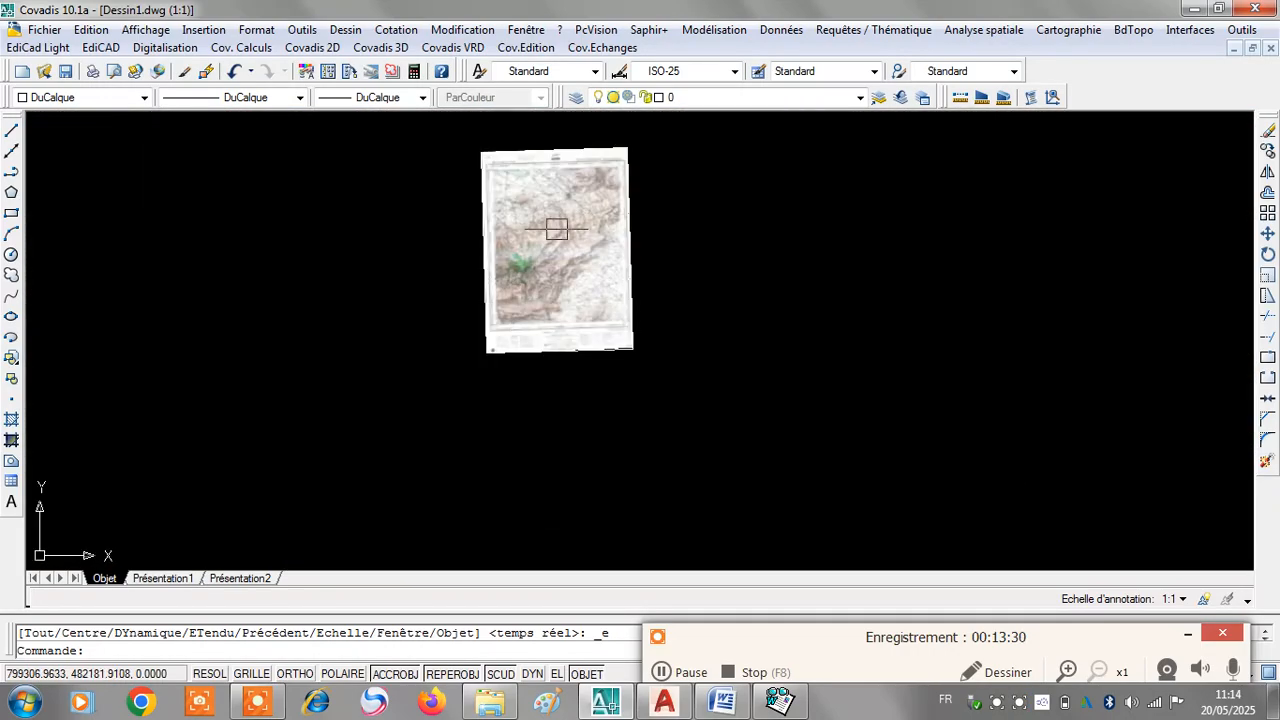
scroll(557, 229, up, 8)
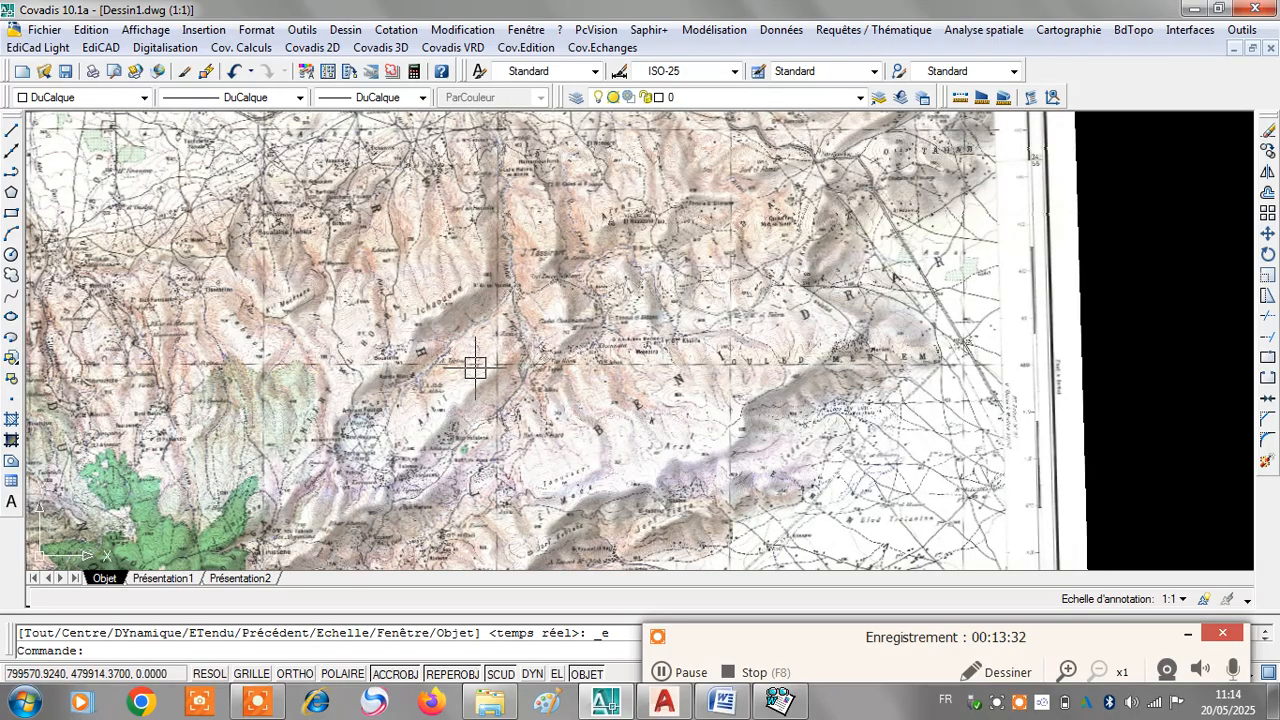
scroll(1008, 400, up, 3)
scroll(1003, 351, down, 2)
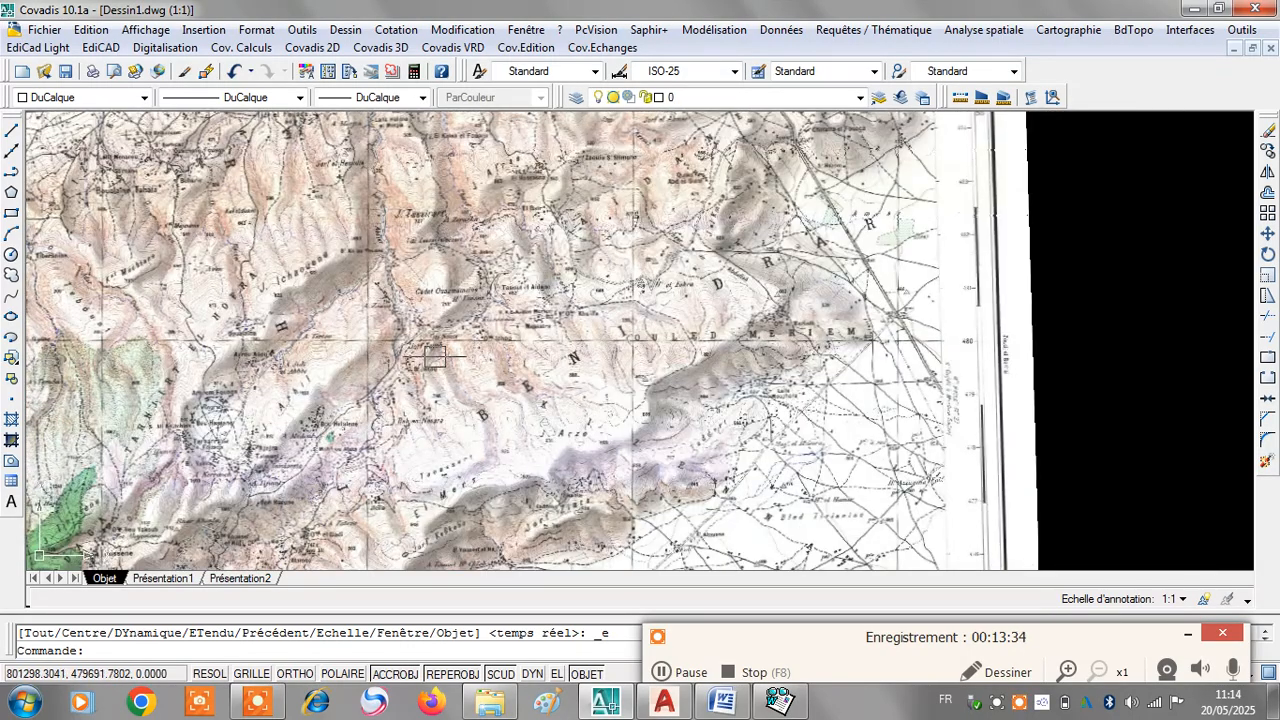
scroll(432, 352, up, 4)
scroll(418, 323, up, 1)
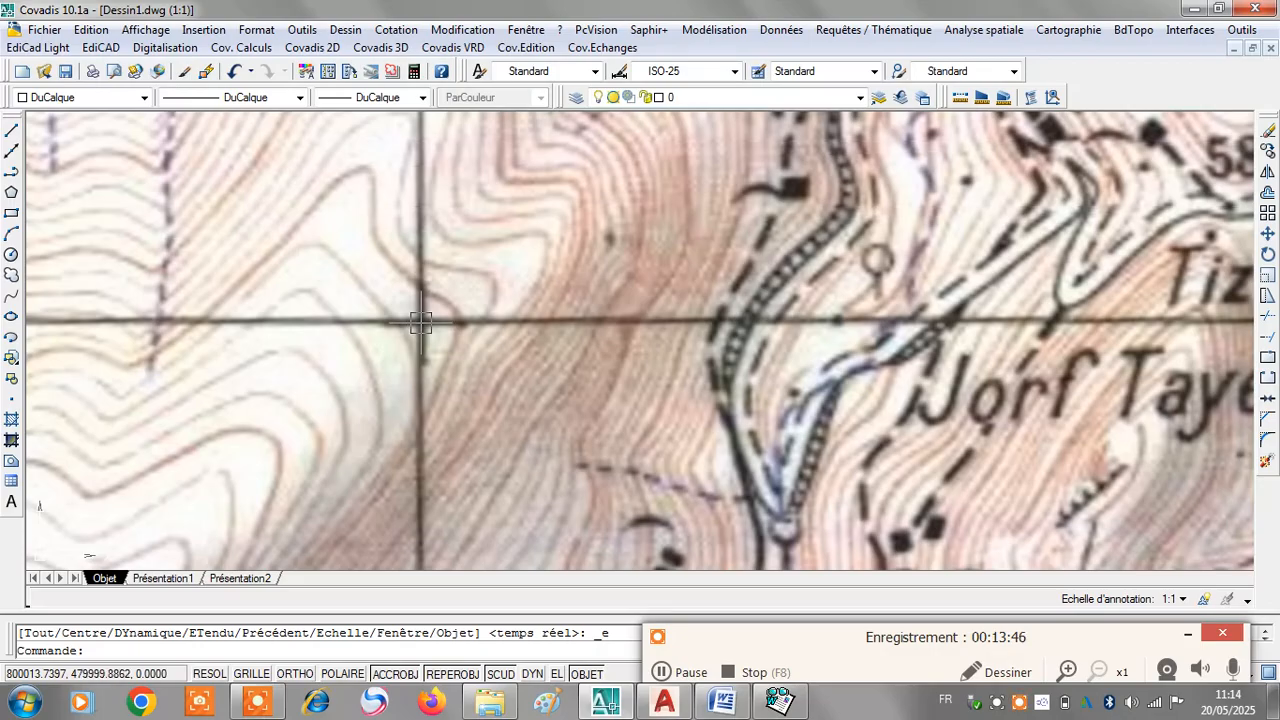
scroll(420, 321, up, 2)
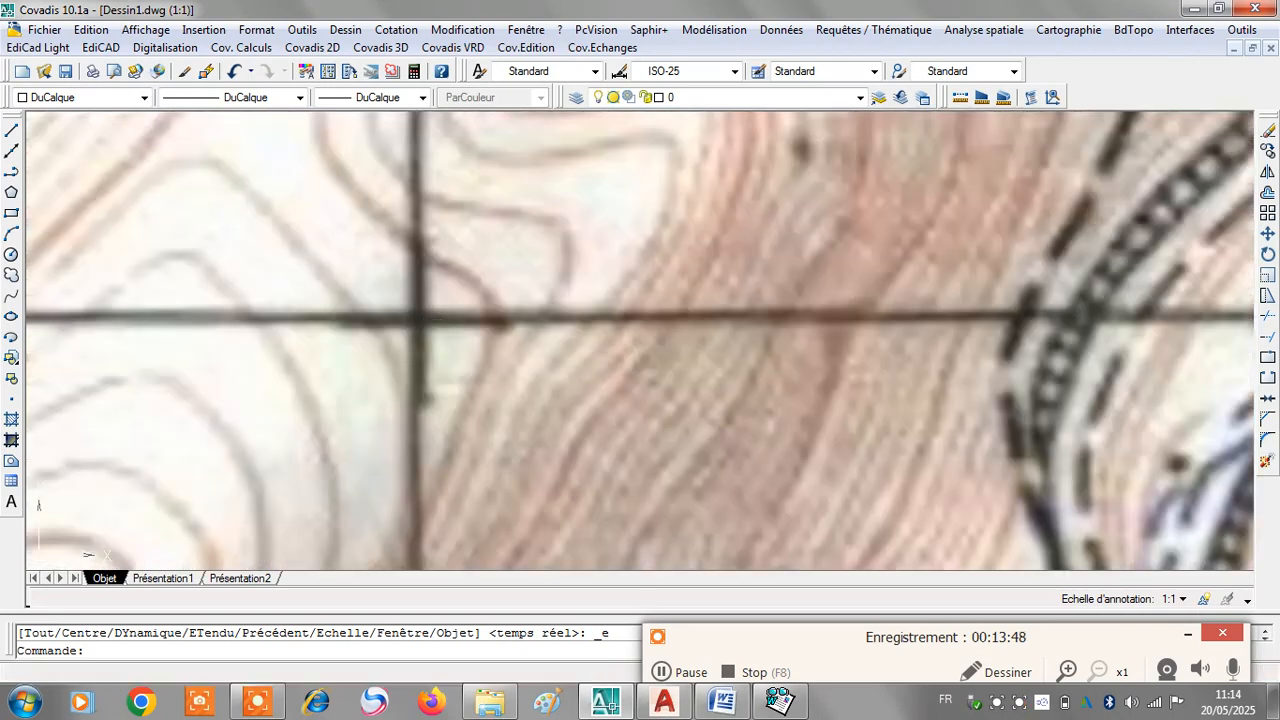
scroll(419, 312, down, 3)
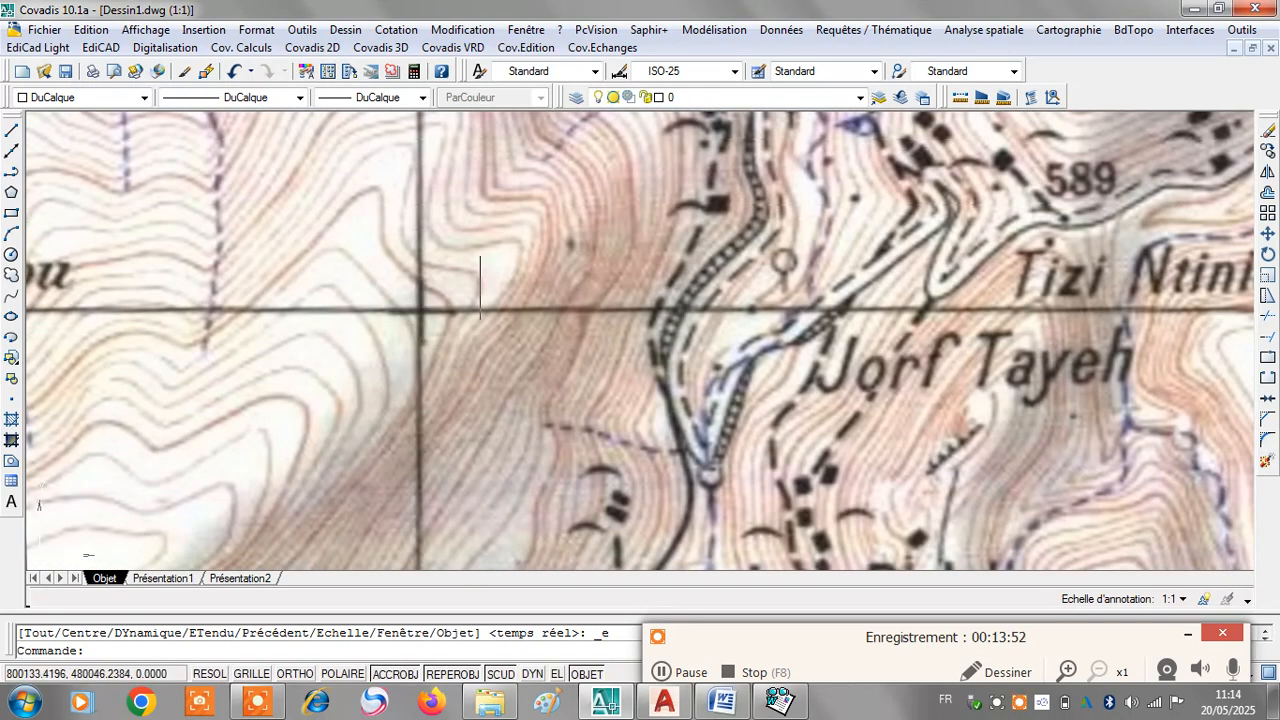
Check the cursor coordinates at the map's upper-right calibration grid crossing against X 810000, Y 490000
scroll(628, 234, down, 5)
scroll(628, 234, up, 6)
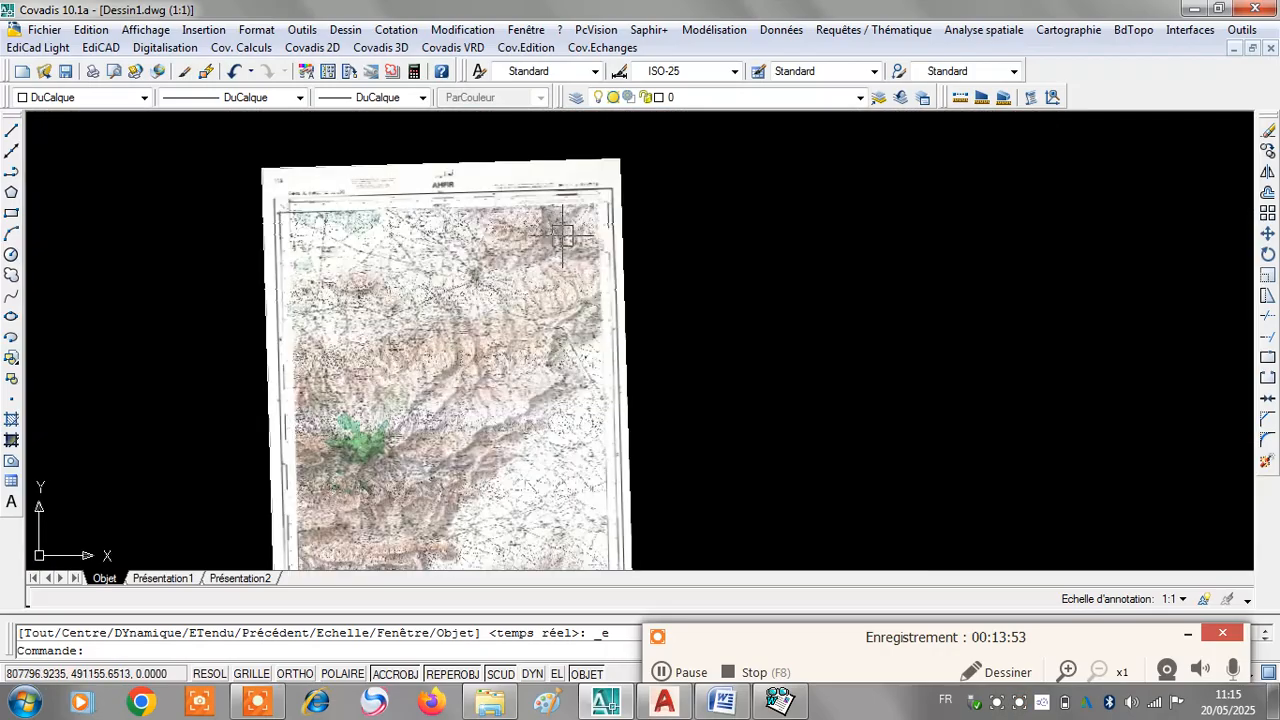
scroll(610, 234, up, 2)
scroll(610, 234, down, 3)
scroll(610, 230, up, 5)
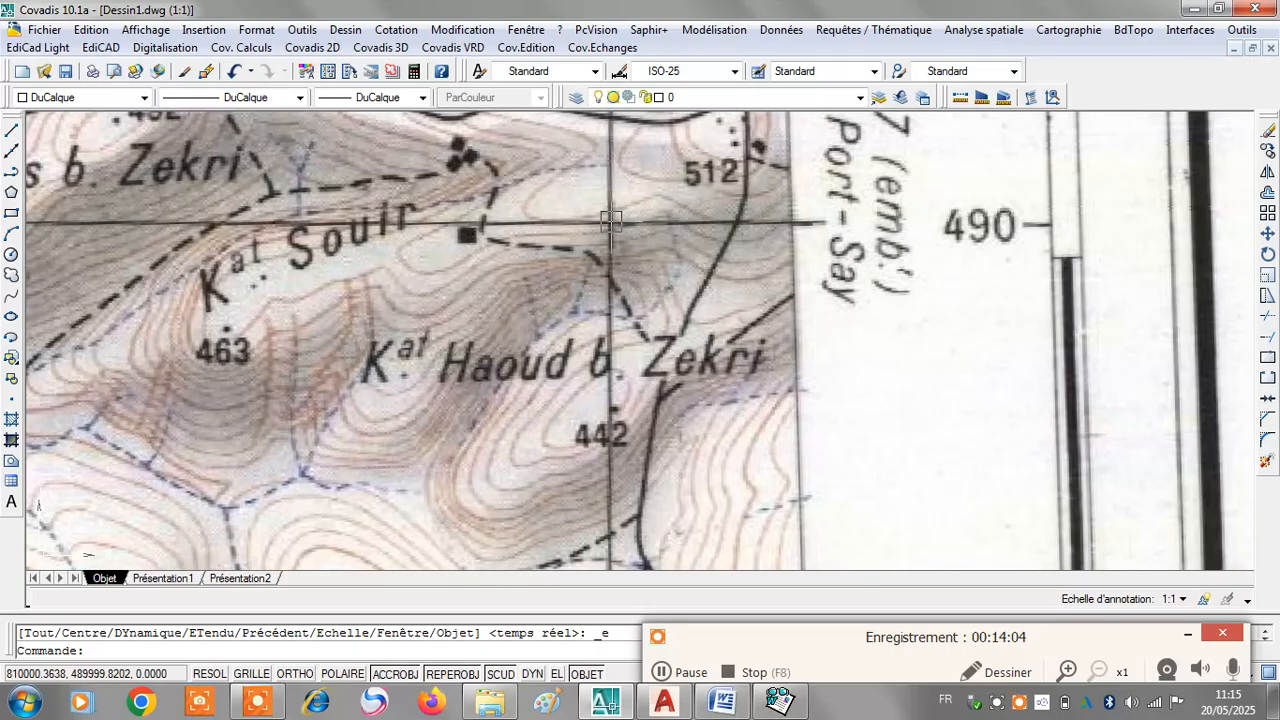
scroll(611, 222, down, 10)
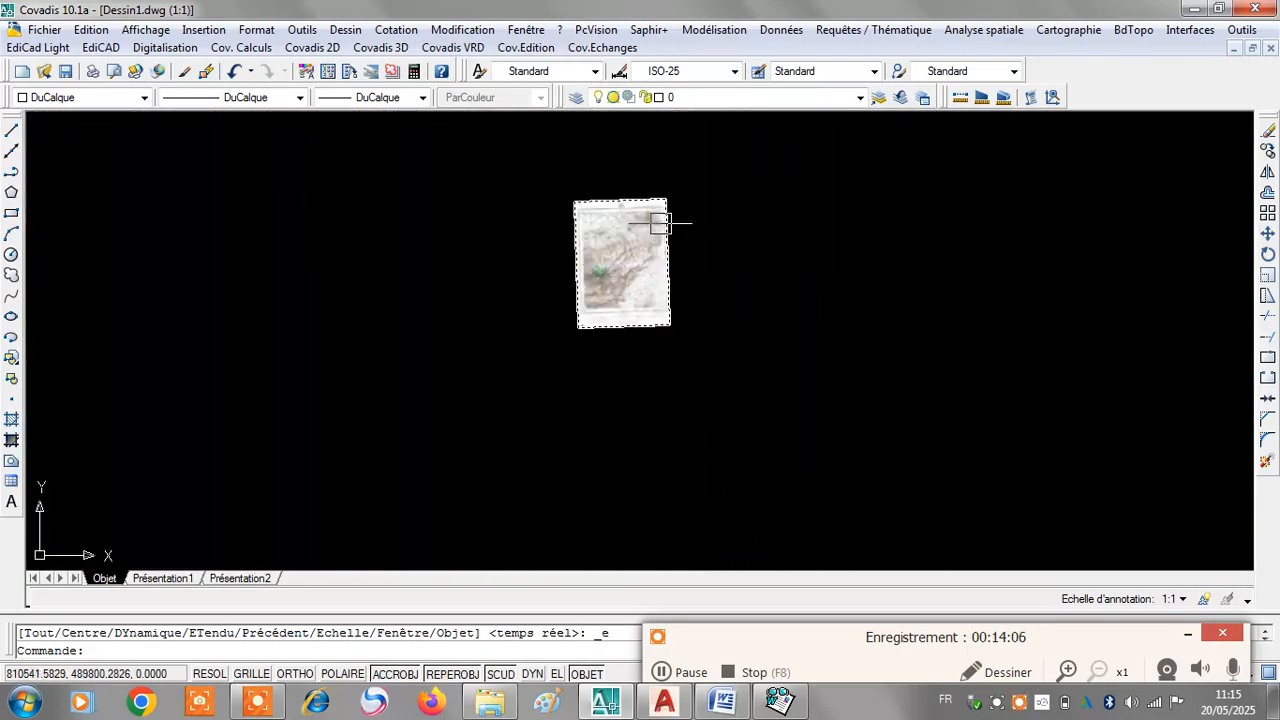
scroll(648, 241, up, 5)
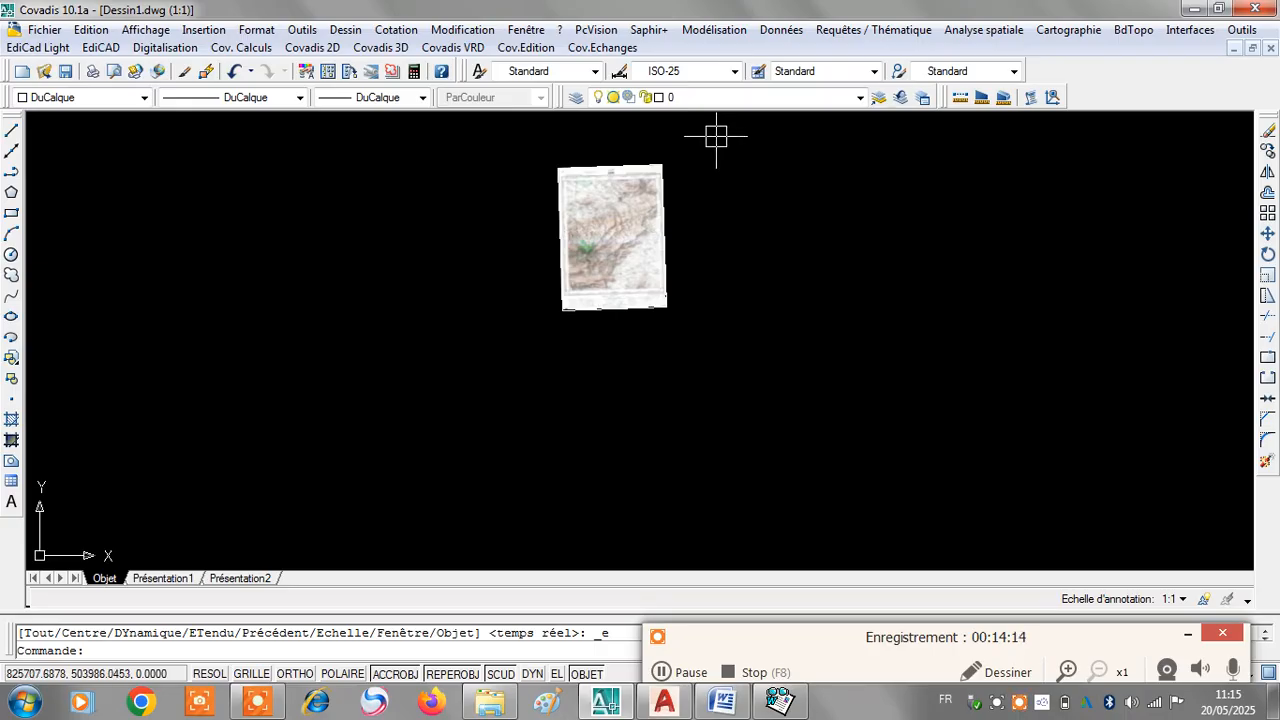
Switch to "Recalibrage d.docx" in Word and read the notes on the EMQ value and the image's usability
click(724, 702)
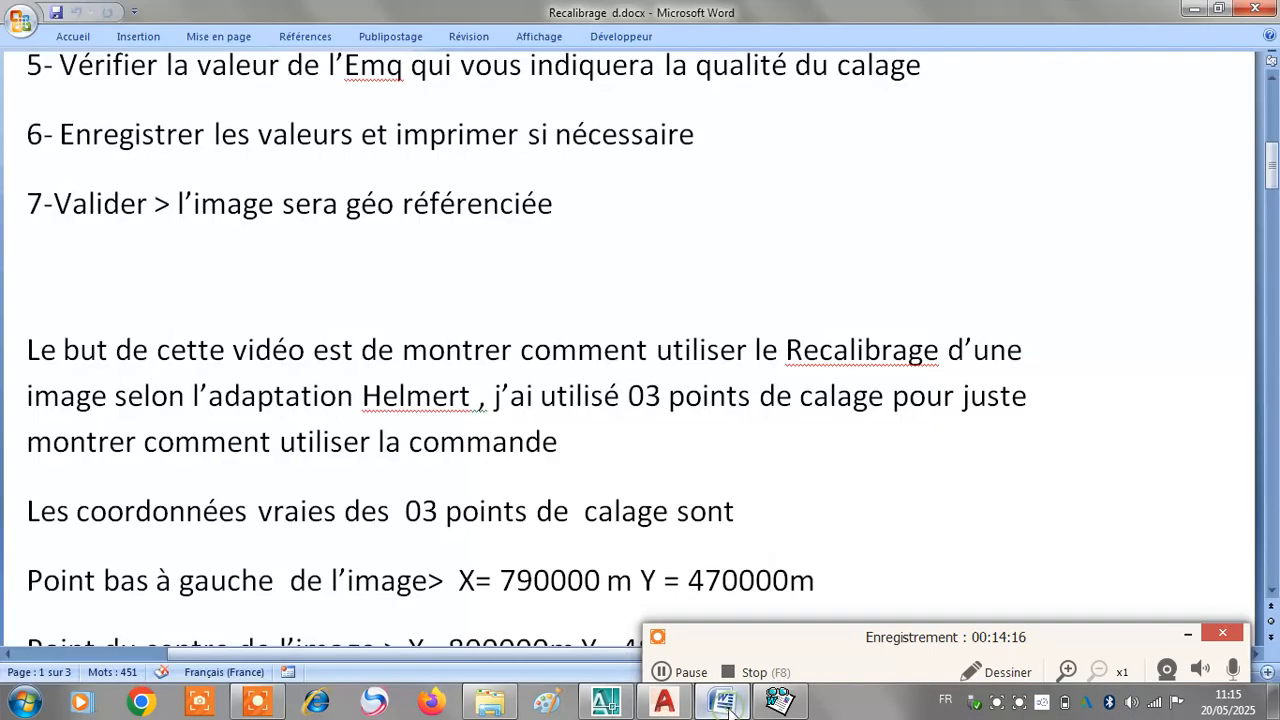
scroll(784, 345, down, 5)
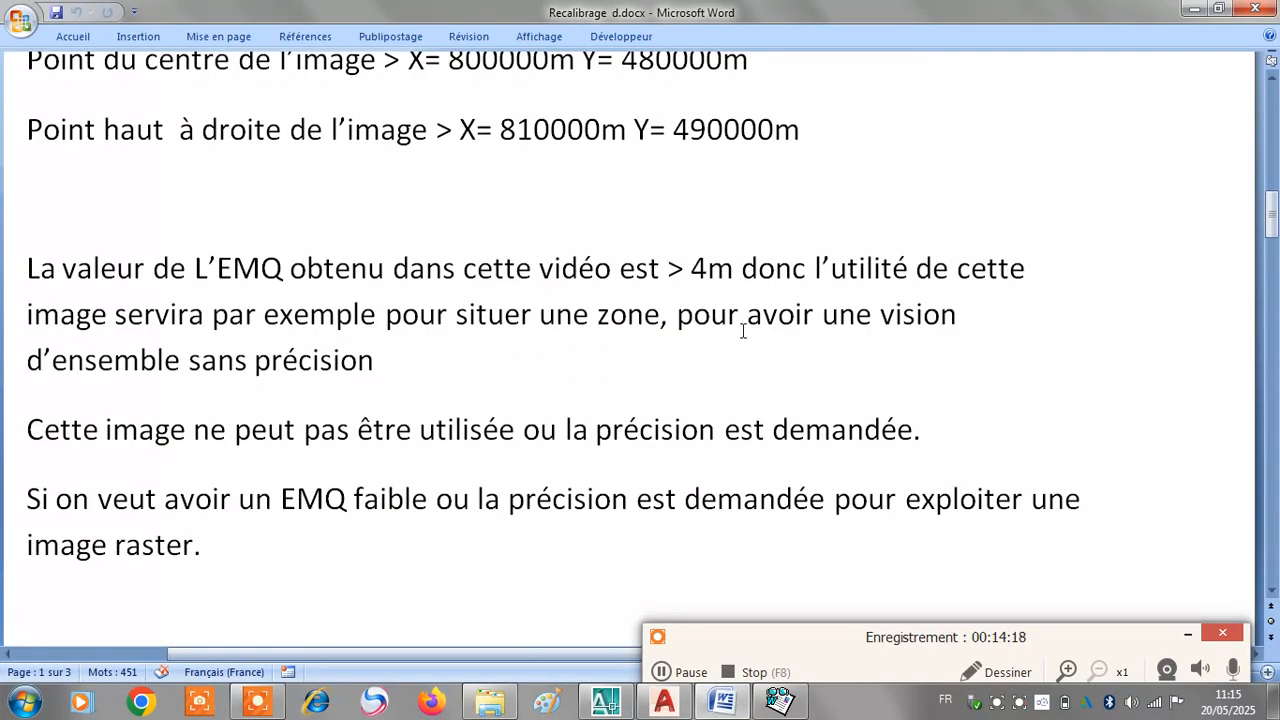